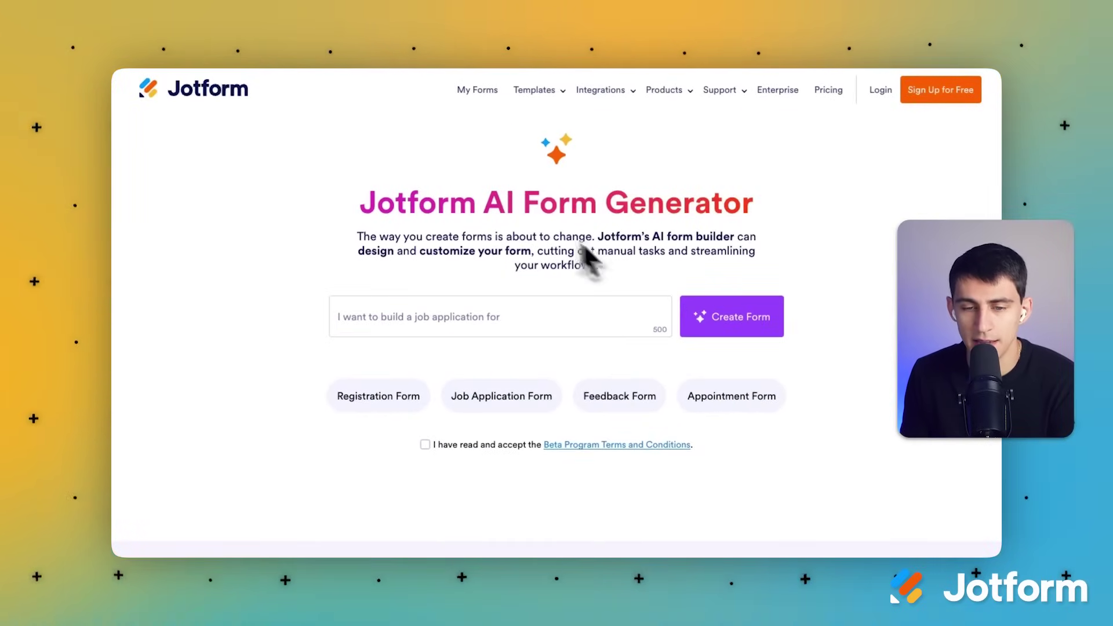
Step: Fill the AI prompt with the Feedback Form suggestion, review it, and generate the form
{"action": "left_click", "coordinate": [469, 305]}
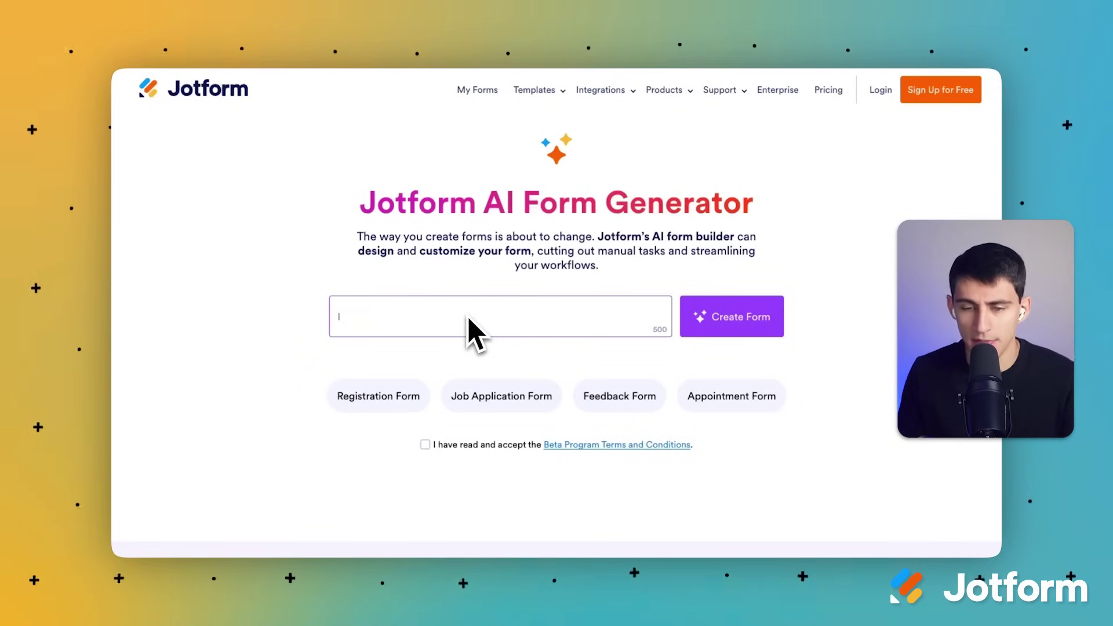
{"action": "left_click", "coordinate": [613, 406]}
{"action": "left_click", "coordinate": [348, 317]}
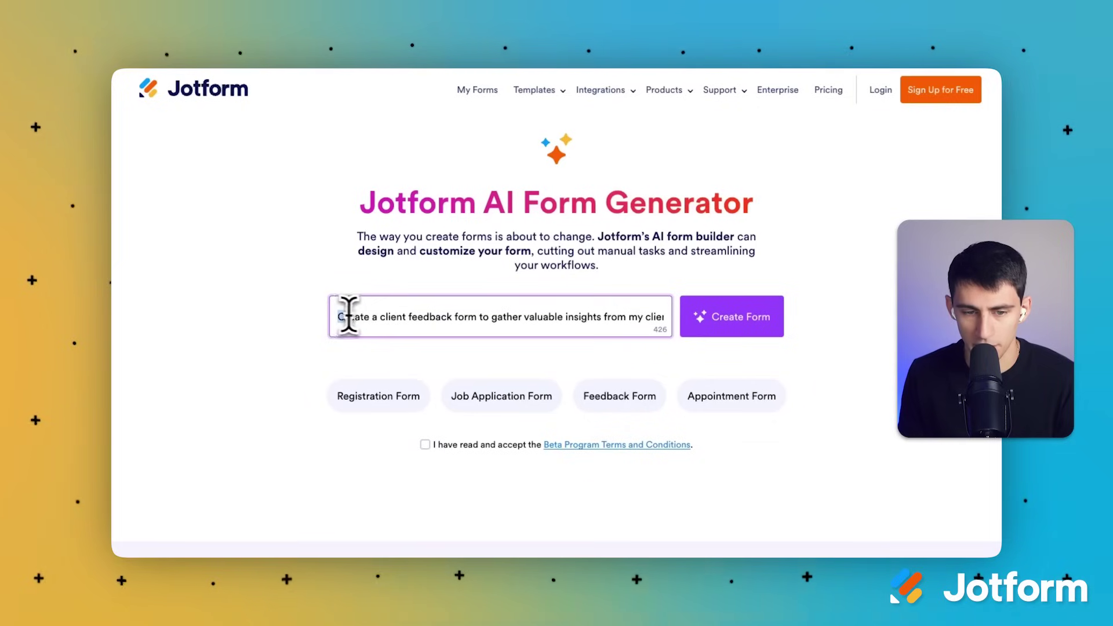
{"action": "left_click_drag", "start_coordinate": [497, 319], "coordinate": [545, 327]}
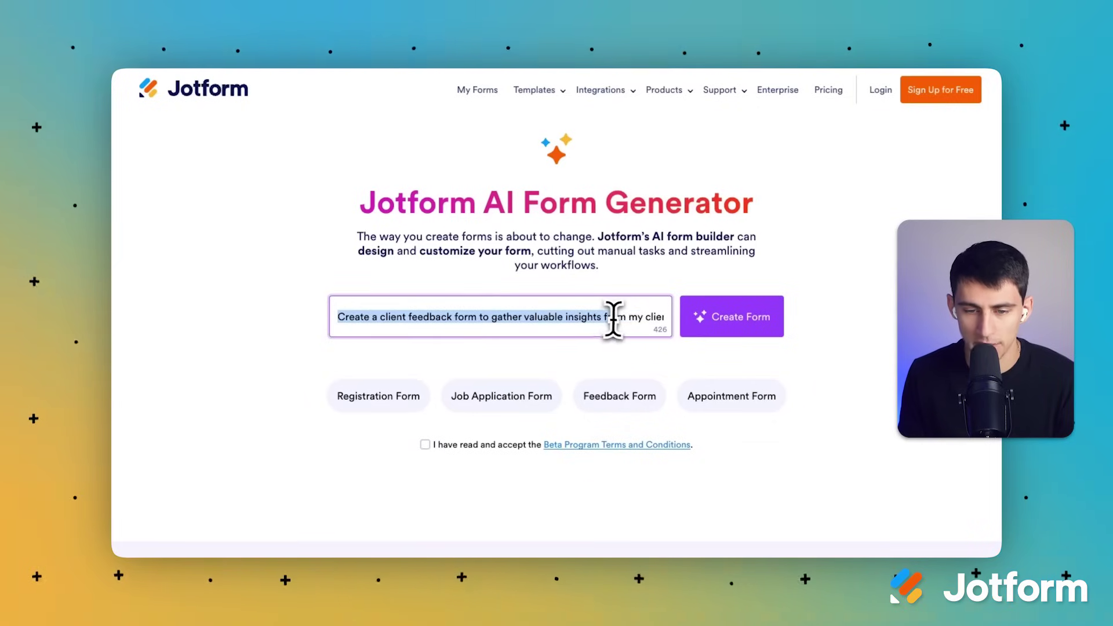
{"action": "left_click_drag", "start_coordinate": [646, 318], "coordinate": [657, 318]}
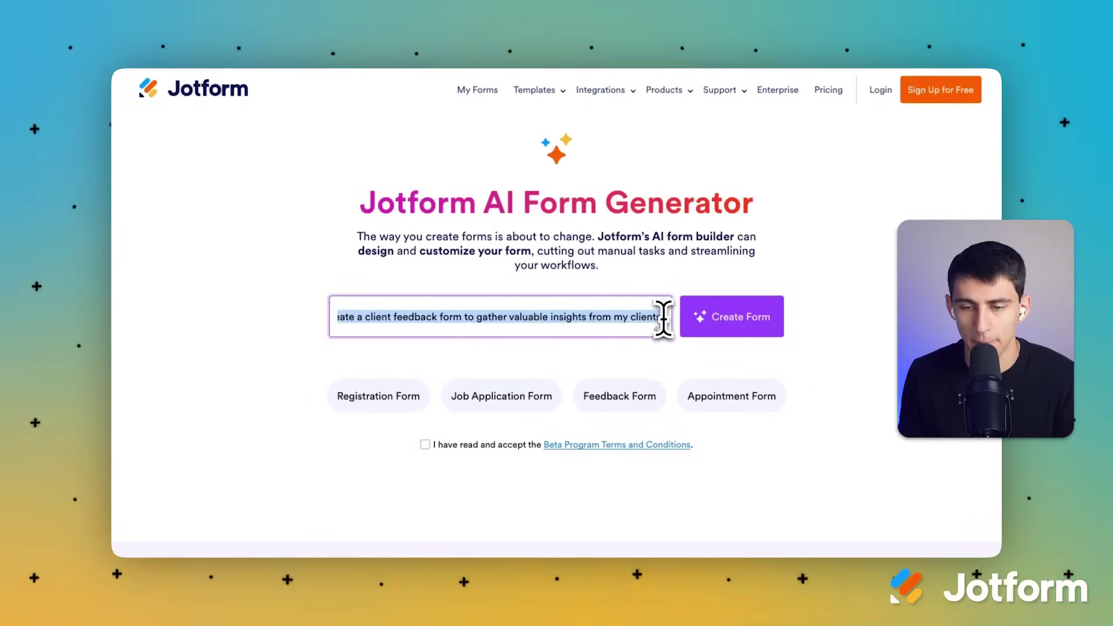
{"action": "left_click", "coordinate": [704, 322]}
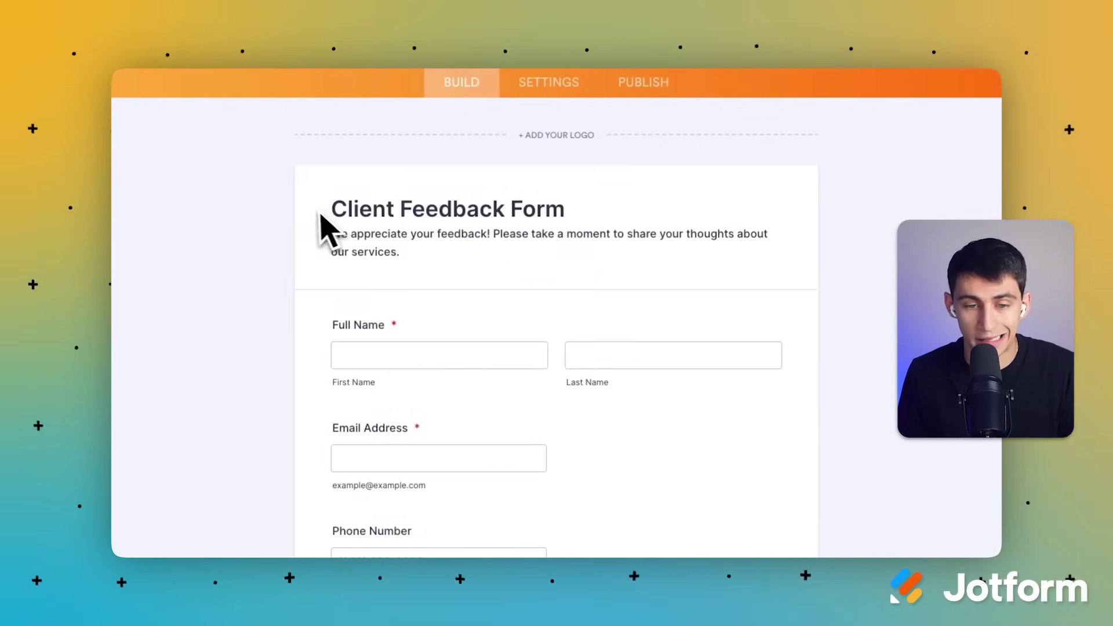
{"action": "scroll", "coordinate": [325, 220], "scroll_direction": "down", "scroll_amount": 1}
{"action": "left_click", "coordinate": [548, 213]}
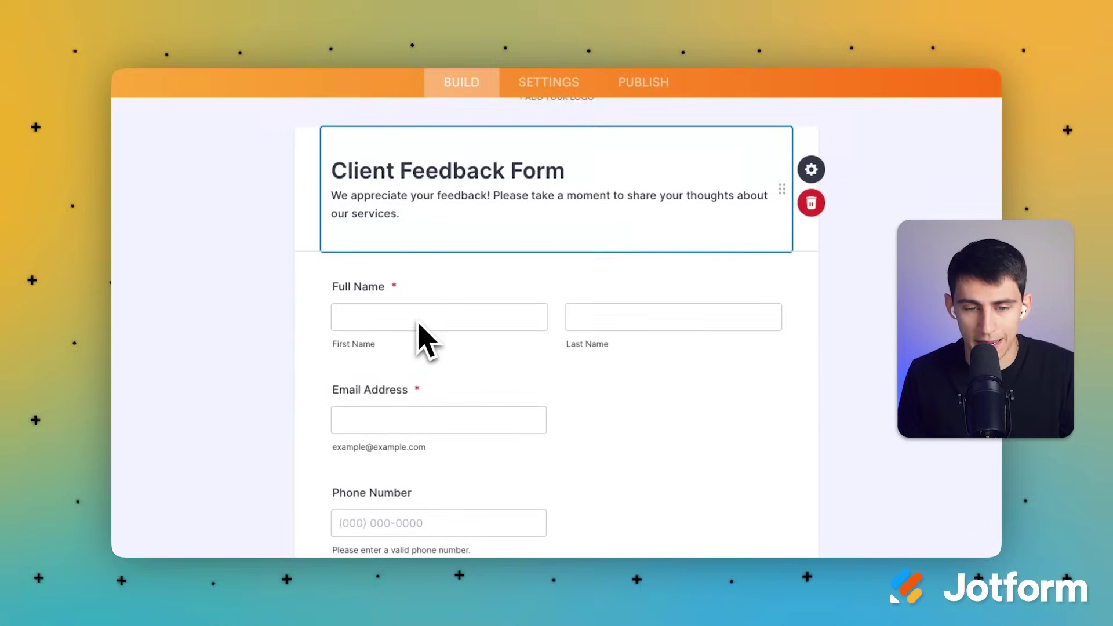
{"action": "scroll", "coordinate": [417, 336], "scroll_direction": "down", "scroll_amount": 2}
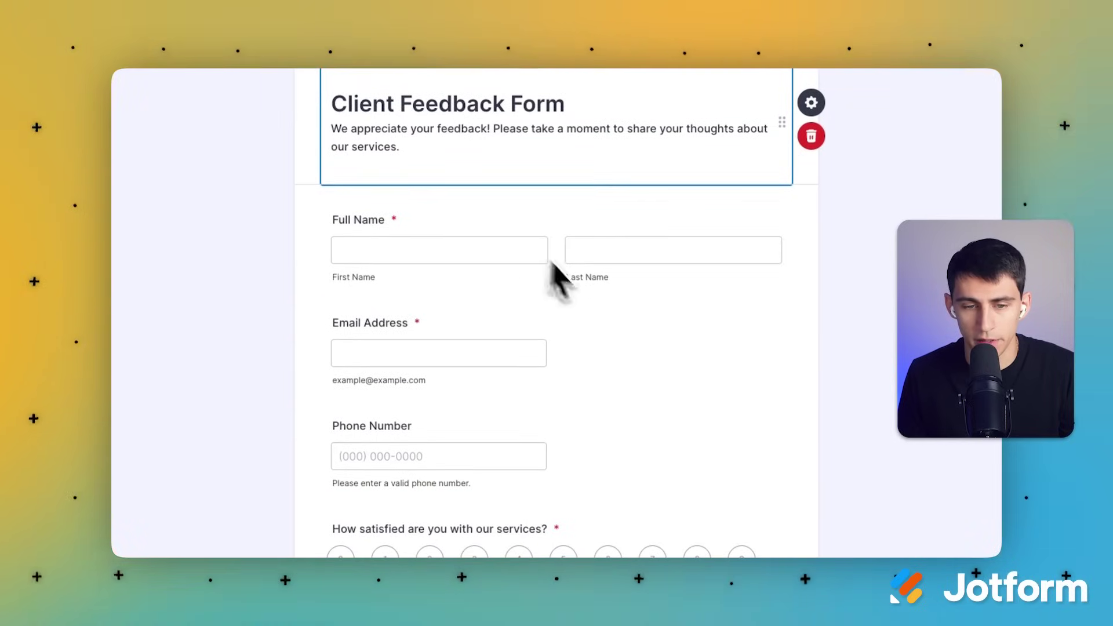
{"action": "scroll", "coordinate": [574, 386], "scroll_direction": "down", "scroll_amount": 3}
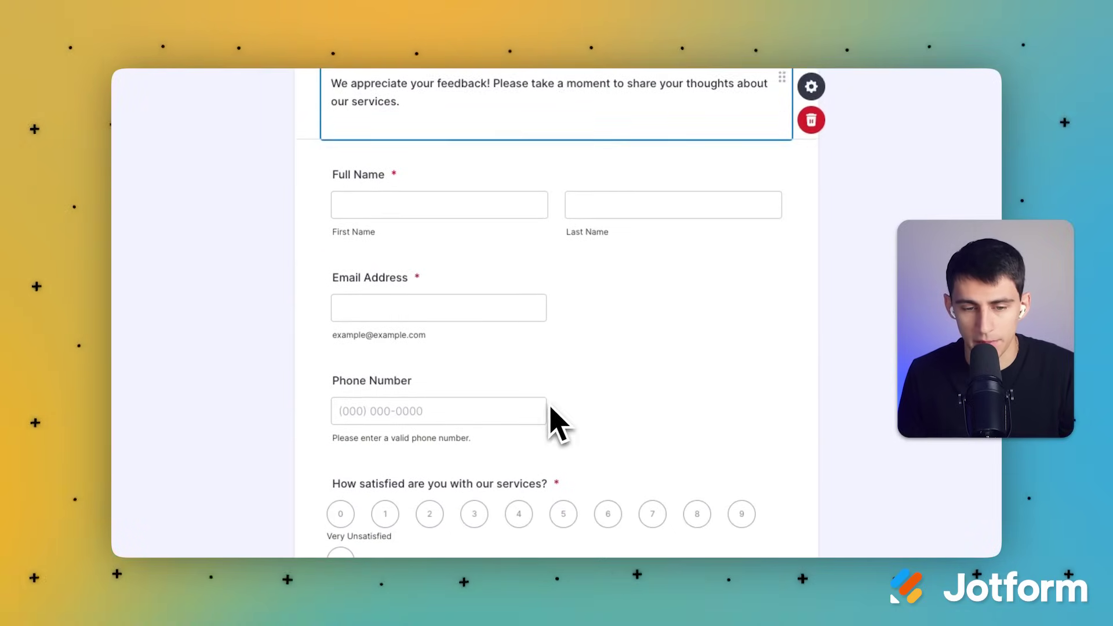
{"action": "scroll", "coordinate": [383, 453], "scroll_direction": "down", "scroll_amount": 1}
{"action": "scroll", "coordinate": [510, 336], "scroll_direction": "down", "scroll_amount": 2}
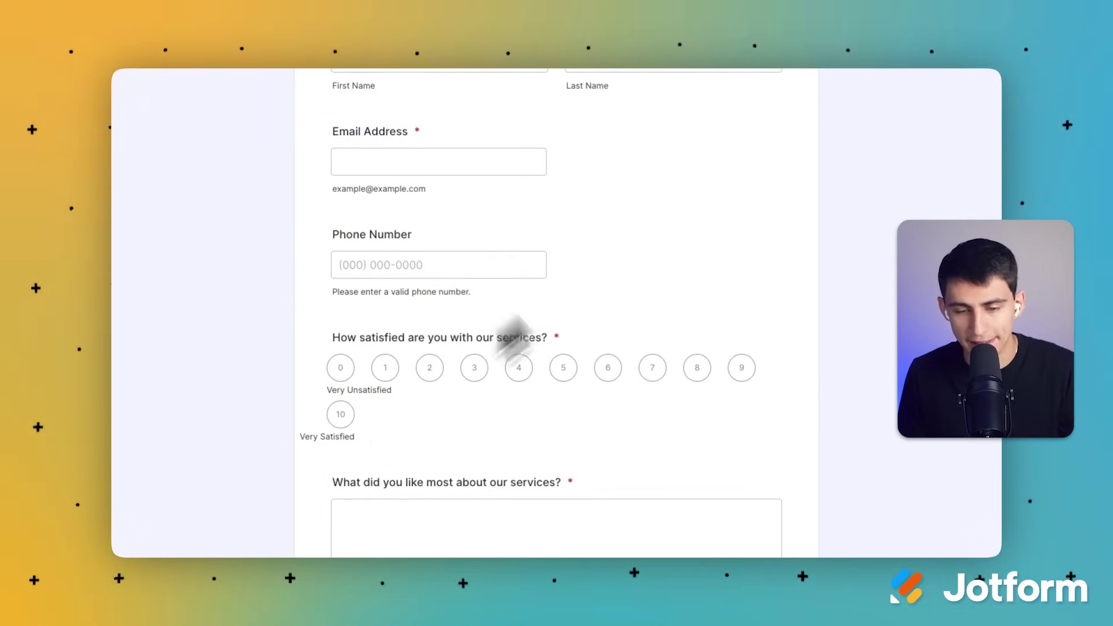
{"action": "scroll", "coordinate": [785, 278], "scroll_direction": "down", "scroll_amount": 1}
{"action": "scroll", "coordinate": [329, 277], "scroll_direction": "down", "scroll_amount": 2}
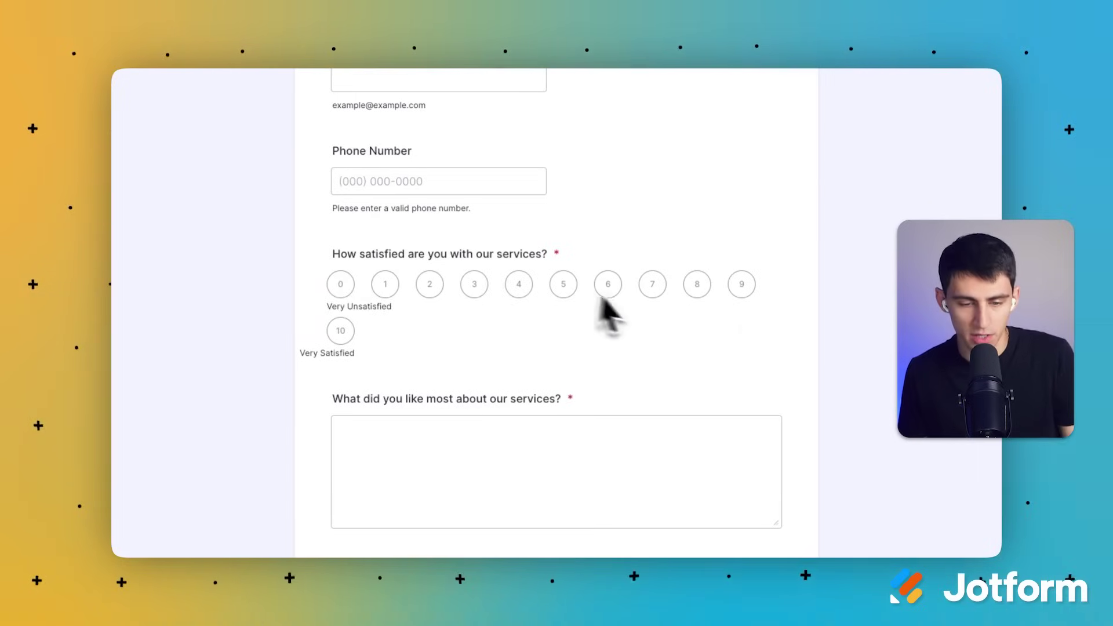
{"action": "scroll", "coordinate": [615, 330], "scroll_direction": "down", "scroll_amount": 5}
{"action": "scroll", "coordinate": [552, 268], "scroll_direction": "down", "scroll_amount": 2}
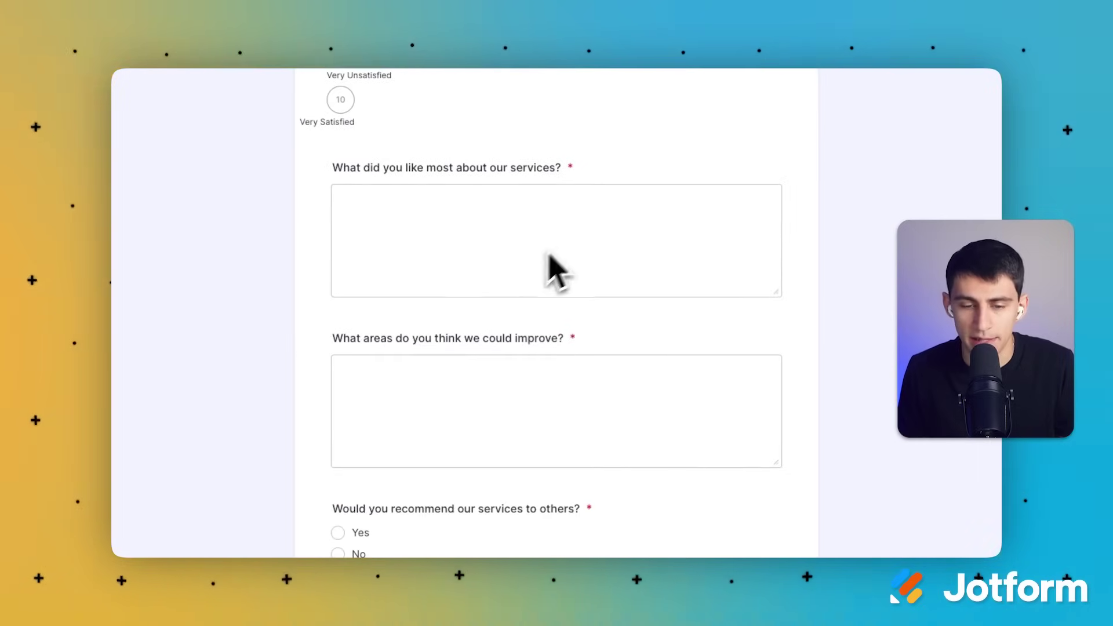
{"action": "scroll", "coordinate": [505, 330], "scroll_direction": "down", "scroll_amount": 1}
{"action": "scroll", "coordinate": [487, 342], "scroll_direction": "down", "scroll_amount": 1}
{"action": "scroll", "coordinate": [477, 325], "scroll_direction": "down", "scroll_amount": 2}
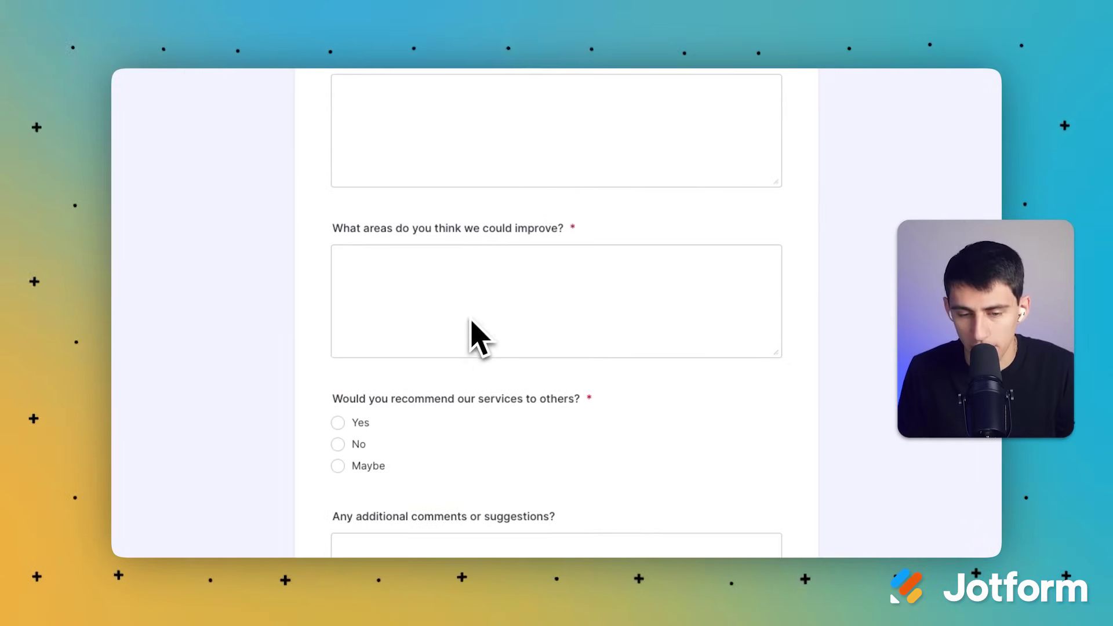
{"action": "scroll", "coordinate": [467, 343], "scroll_direction": "down", "scroll_amount": 5}
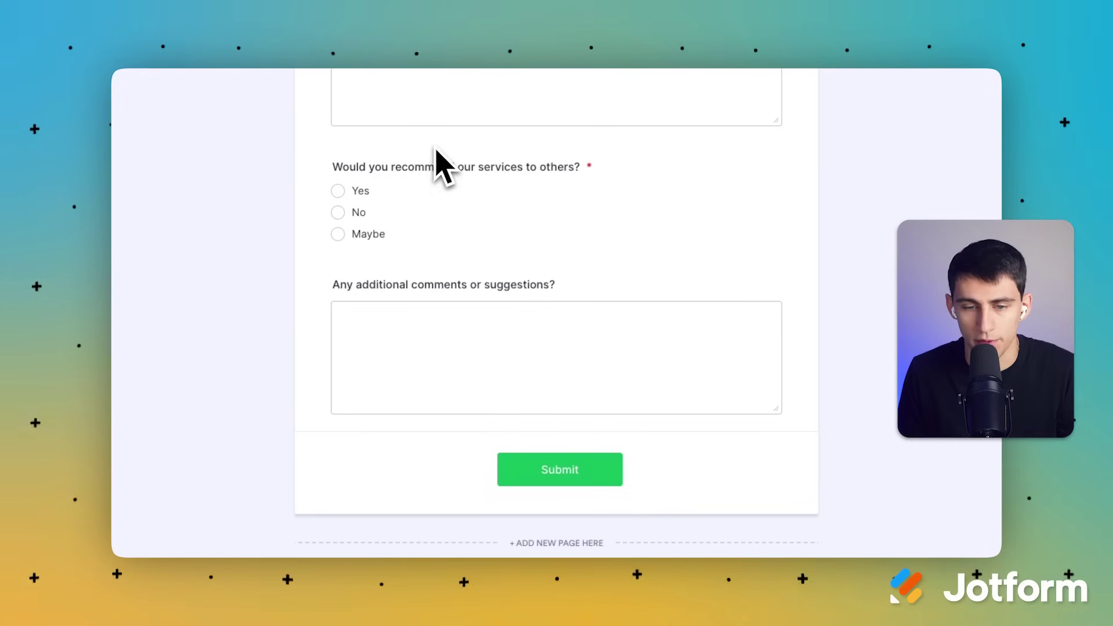
{"action": "scroll", "coordinate": [577, 406], "scroll_direction": "up", "scroll_amount": 10}
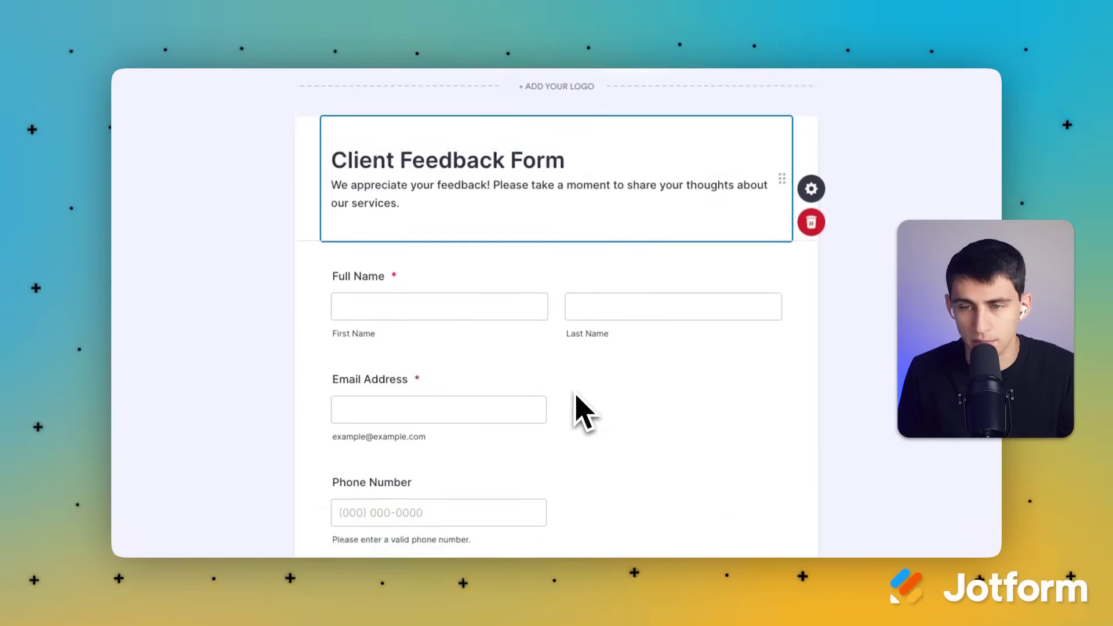
{"action": "scroll", "coordinate": [622, 273], "scroll_direction": "up", "scroll_amount": 2}
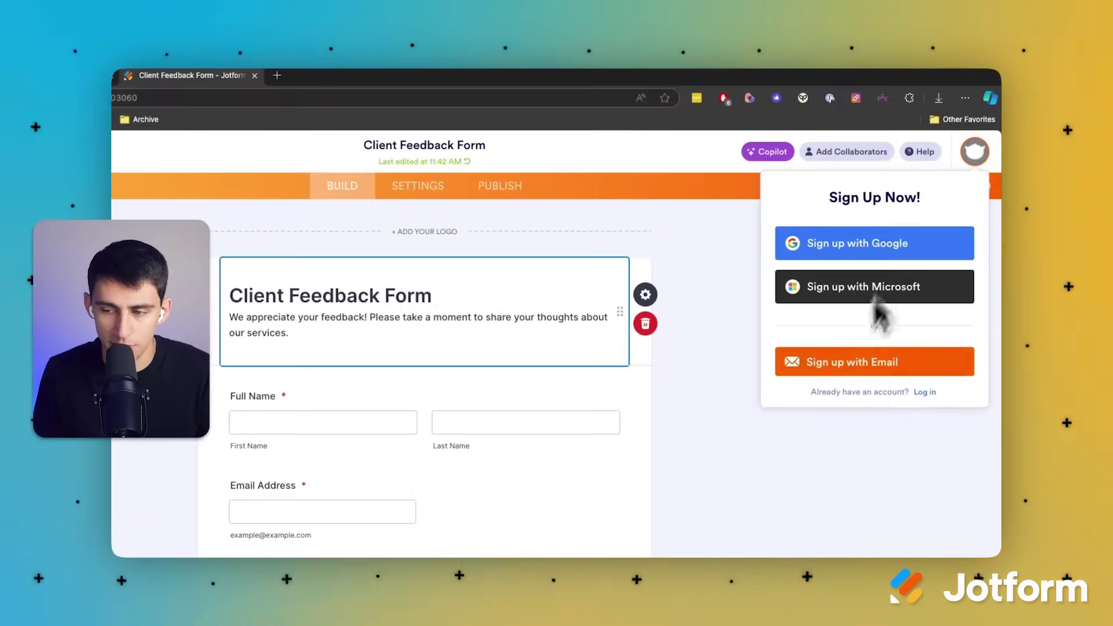
Step: Log in with Google, then open the published form's live version and scroll through it
{"action": "left_click", "coordinate": [927, 393]}
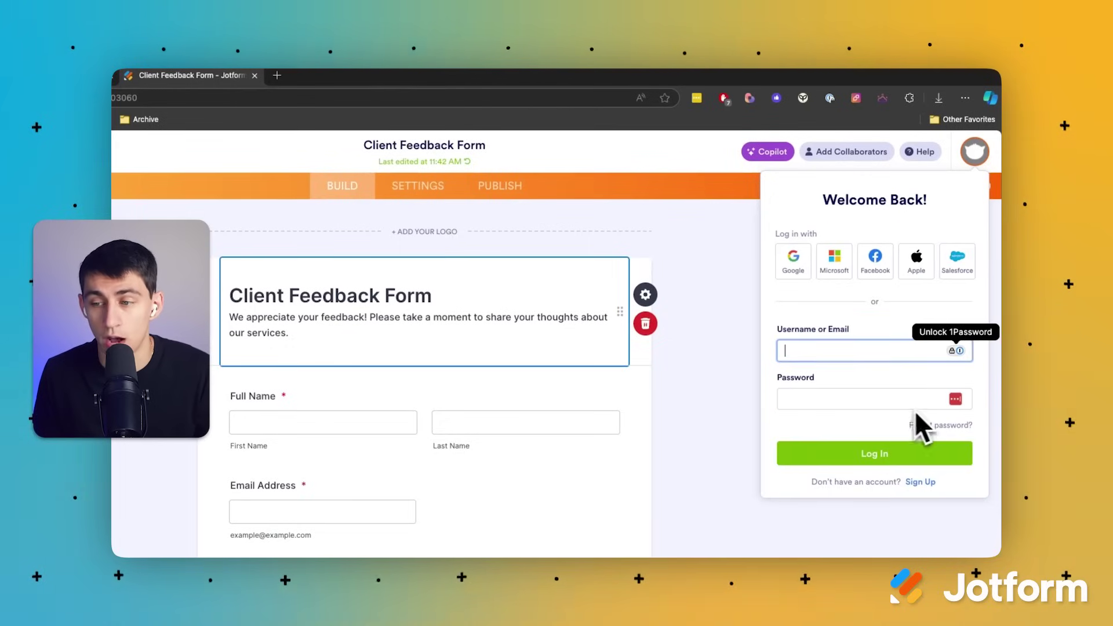
{"action": "left_click", "coordinate": [803, 259]}
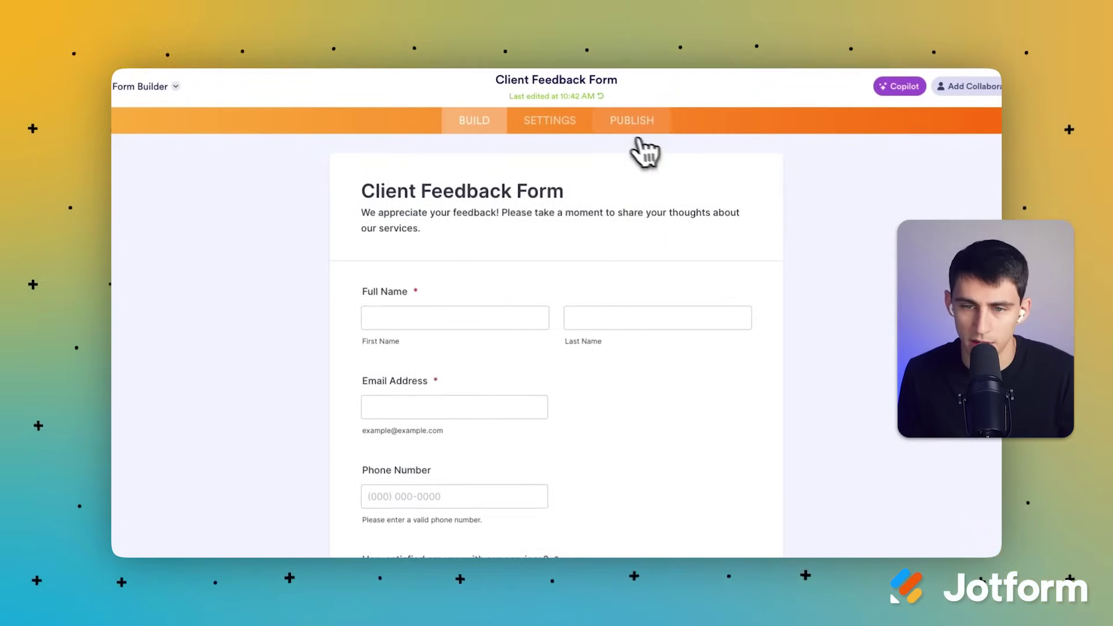
{"action": "left_click", "coordinate": [636, 123]}
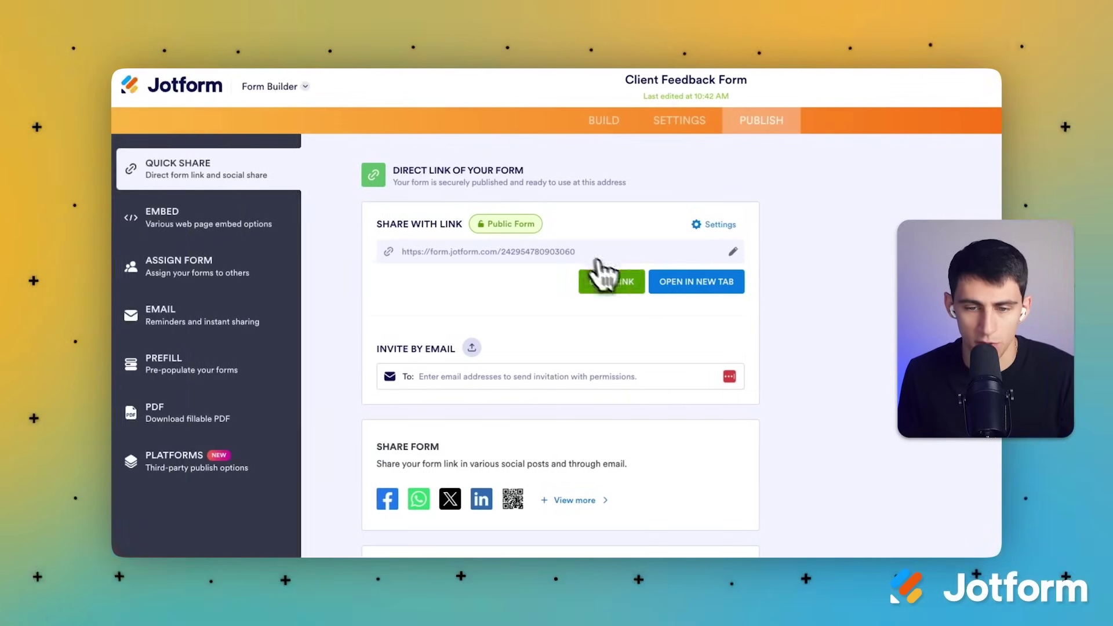
{"action": "left_click", "coordinate": [661, 282]}
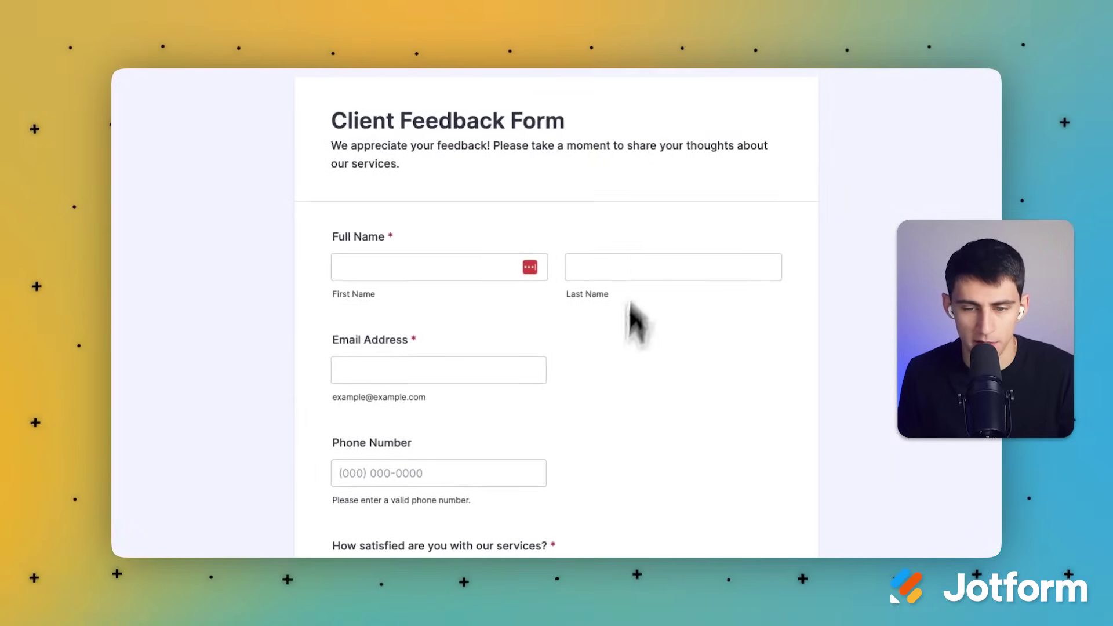
{"action": "scroll", "coordinate": [591, 377], "scroll_direction": "down", "scroll_amount": 1}
{"action": "scroll", "coordinate": [547, 443], "scroll_direction": "down", "scroll_amount": 2}
{"action": "scroll", "coordinate": [398, 392], "scroll_direction": "down", "scroll_amount": 5}
{"action": "scroll", "coordinate": [592, 435], "scroll_direction": "down", "scroll_amount": 4}
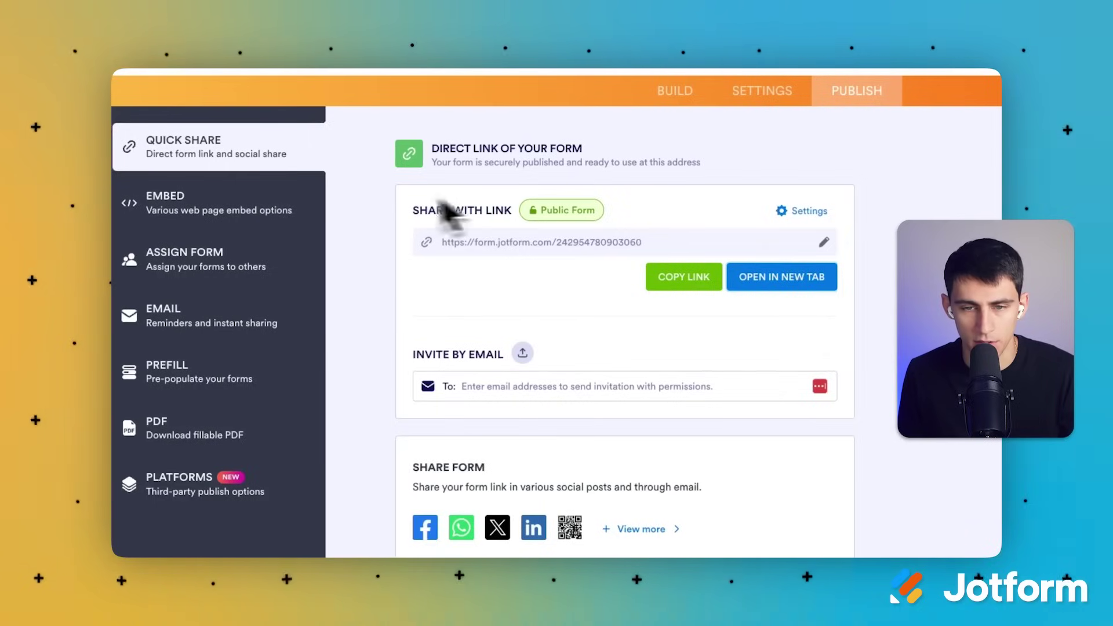
Step: Find the Slack integration in the form's settings by searching 'slack'
{"action": "left_click", "coordinate": [571, 108]}
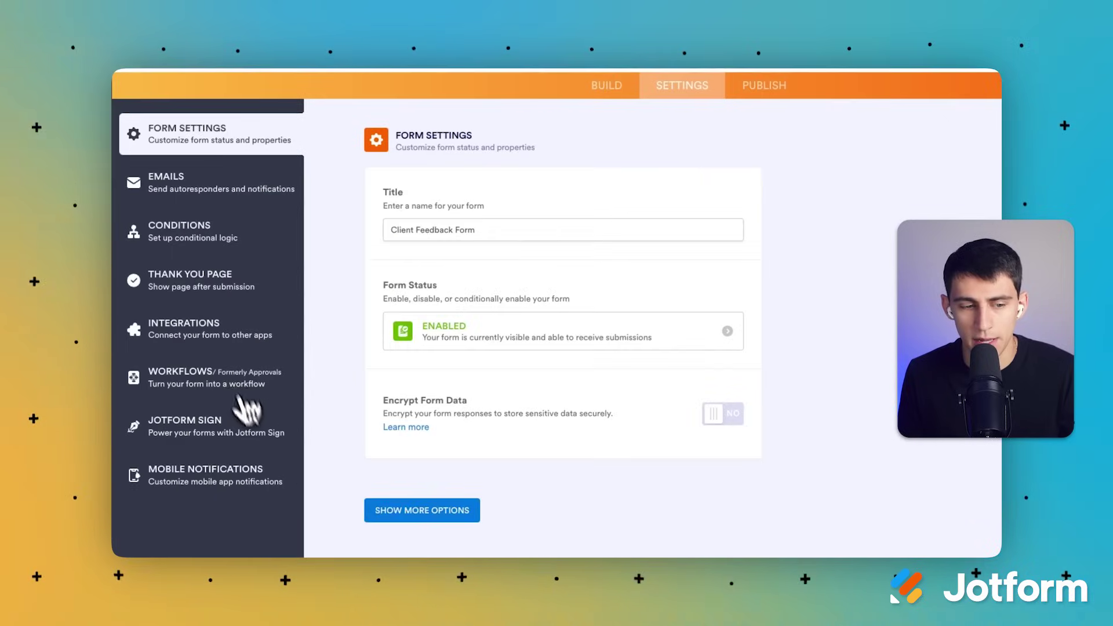
{"action": "left_click", "coordinate": [228, 345]}
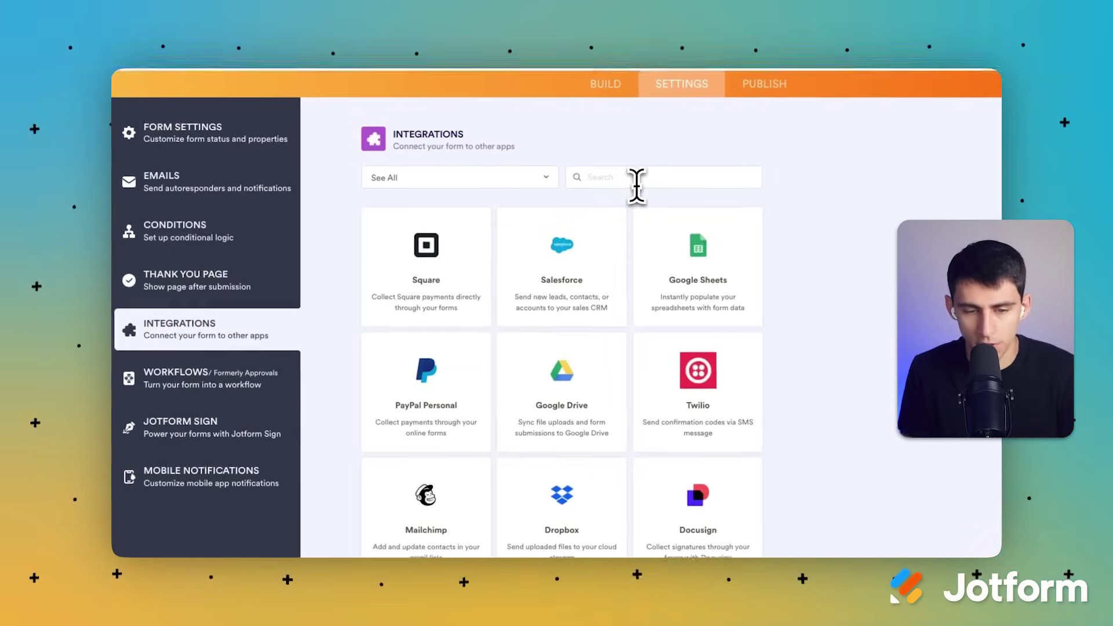
{"action": "left_click", "coordinate": [614, 166]}
{"action": "type", "text": "slack"}
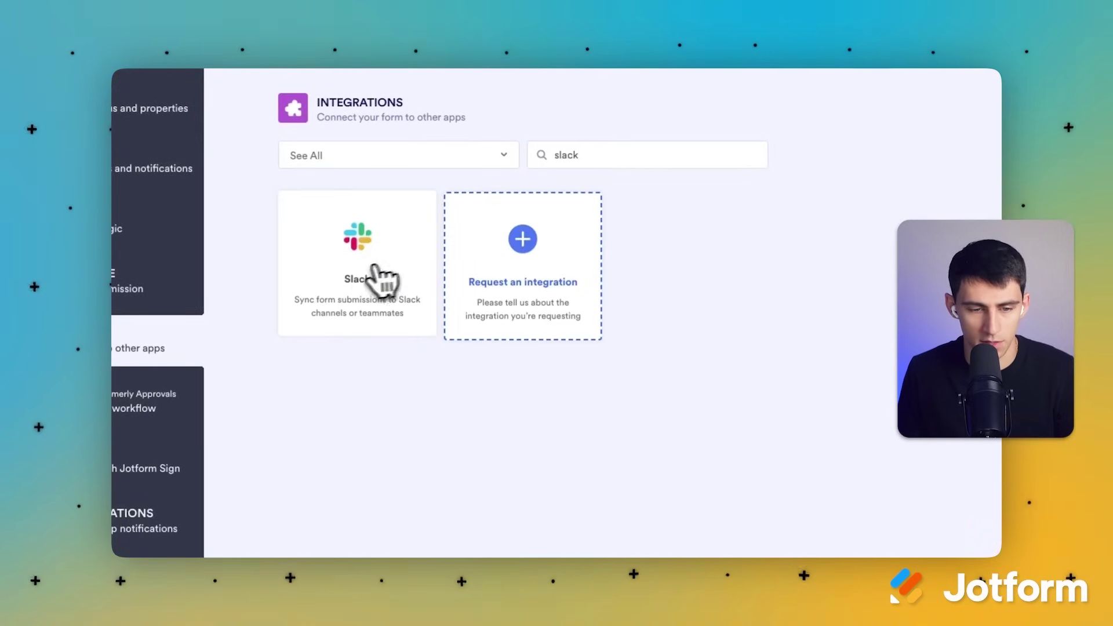
{"action": "left_click", "coordinate": [378, 276]}
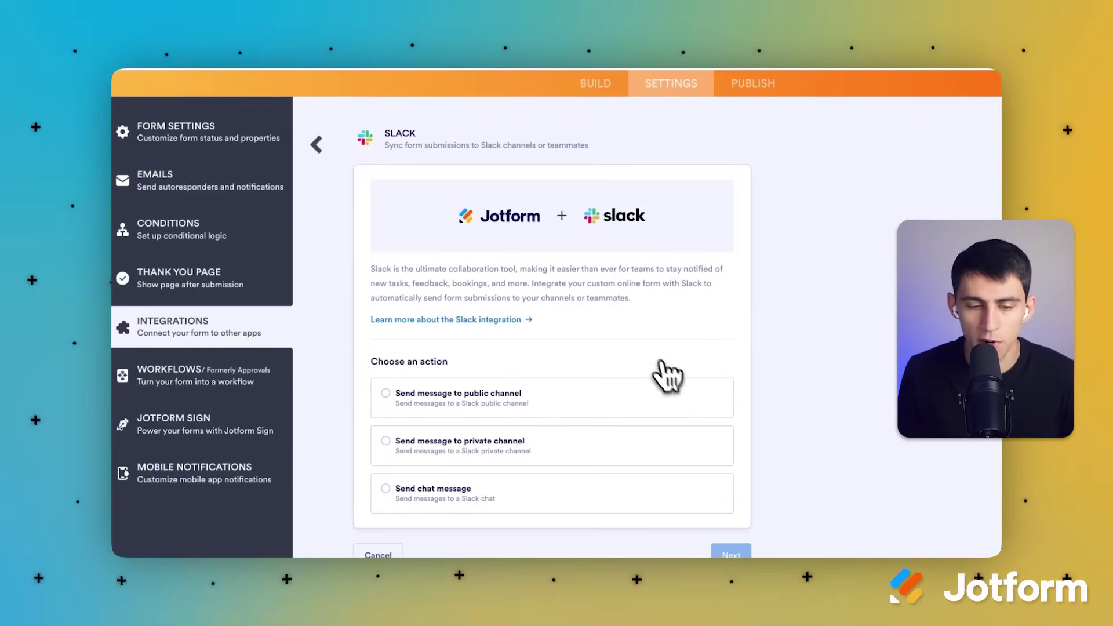
Step: Choose 'Send message to private channel' as the Slack action and continue to authentication
{"action": "scroll", "coordinate": [497, 301], "scroll_direction": "down", "scroll_amount": 1}
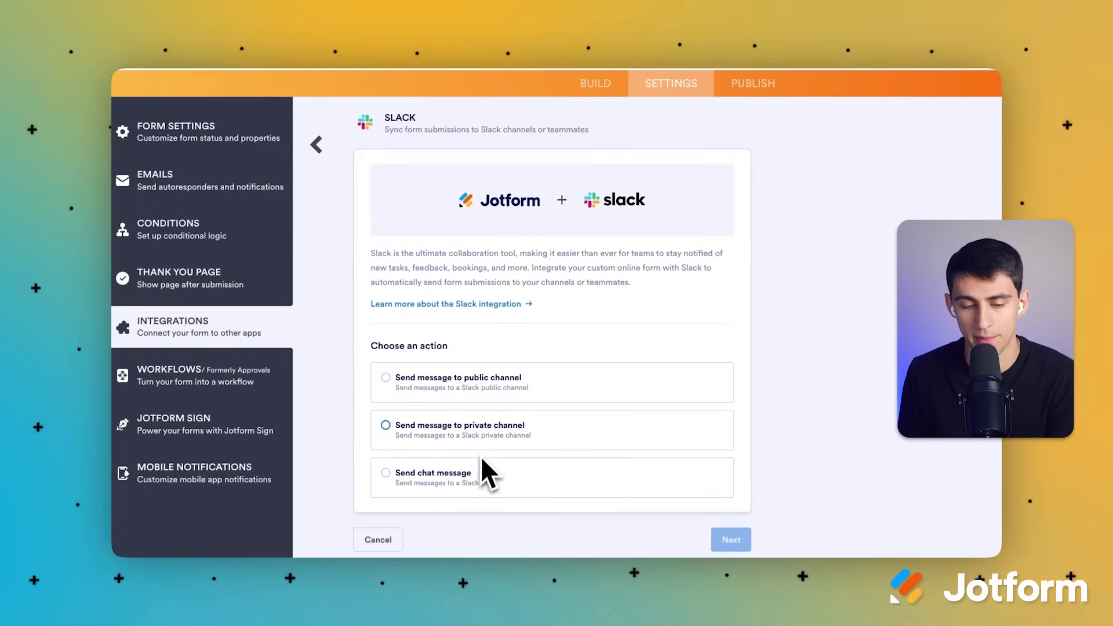
{"action": "left_click", "coordinate": [584, 429]}
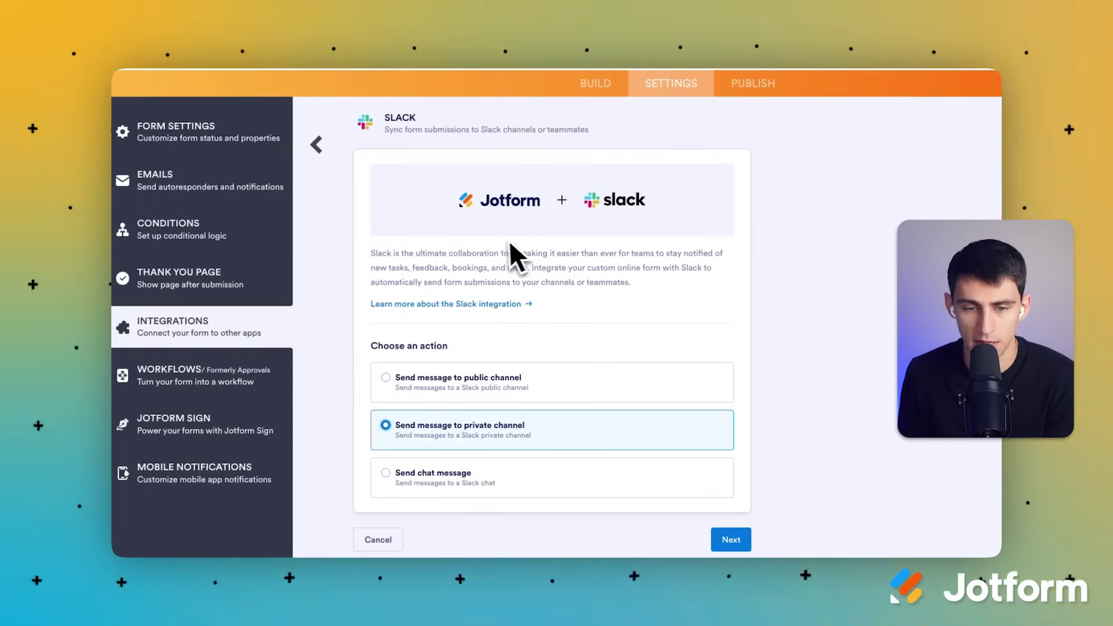
{"action": "scroll", "coordinate": [522, 255], "scroll_direction": "down", "scroll_amount": 1}
{"action": "left_click", "coordinate": [744, 523]}
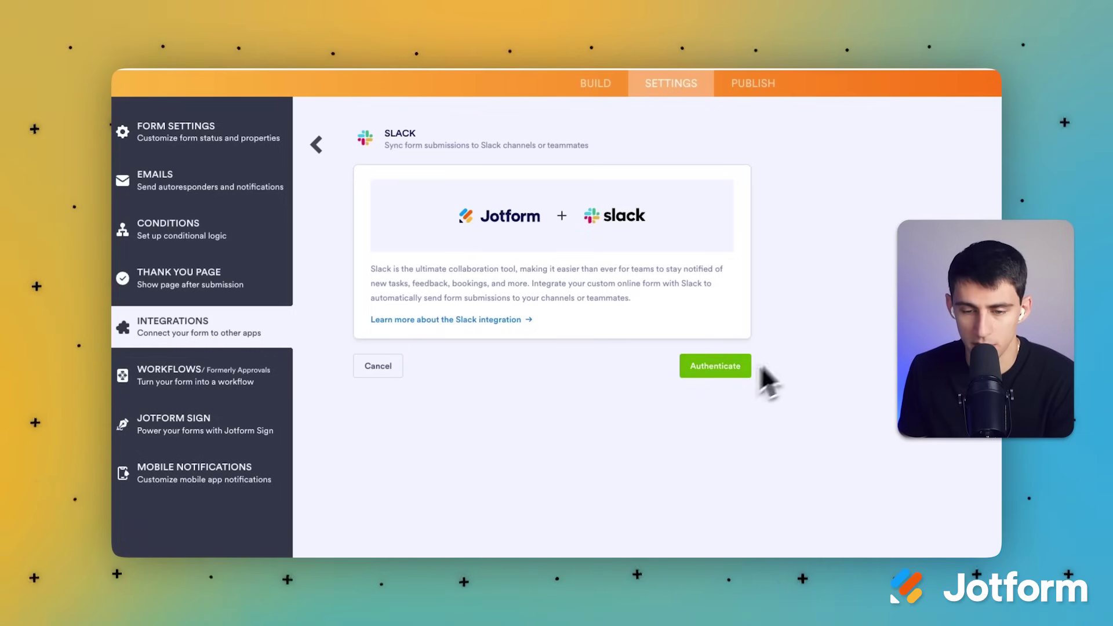
Step: Authorize Slack access and select the #sales-updates-content-services private channel
{"action": "left_click", "coordinate": [693, 376]}
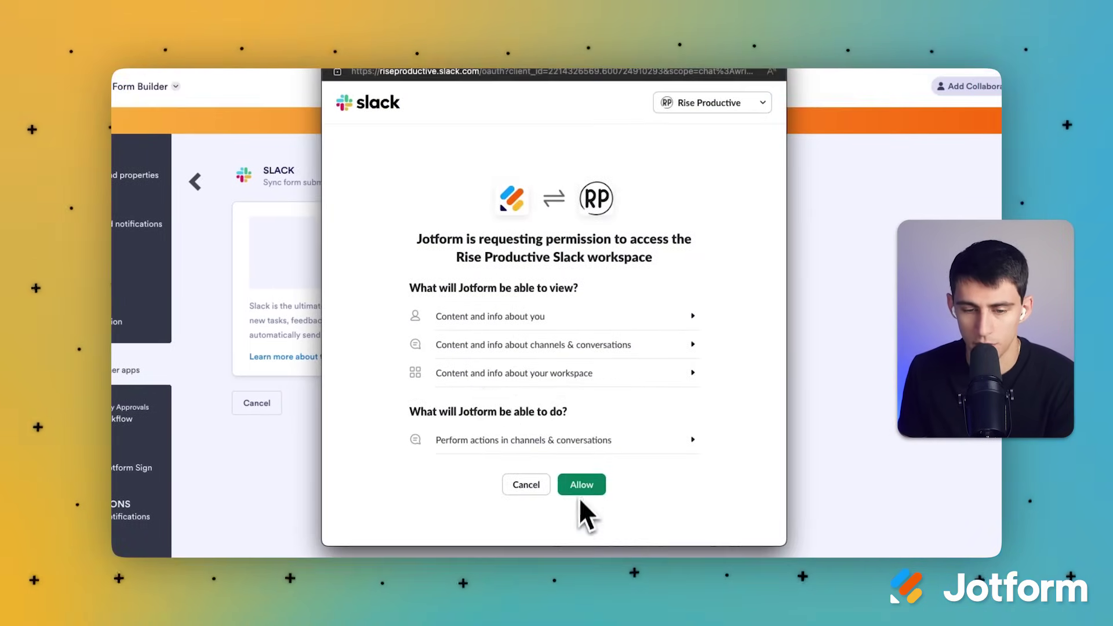
{"action": "left_click", "coordinate": [579, 490]}
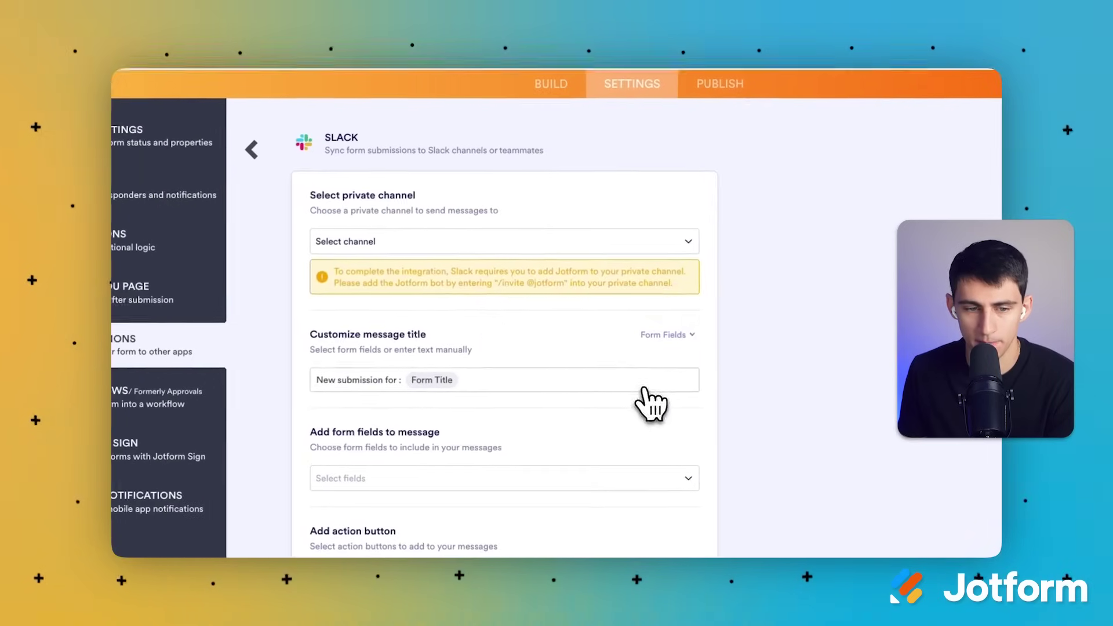
{"action": "left_click", "coordinate": [424, 240]}
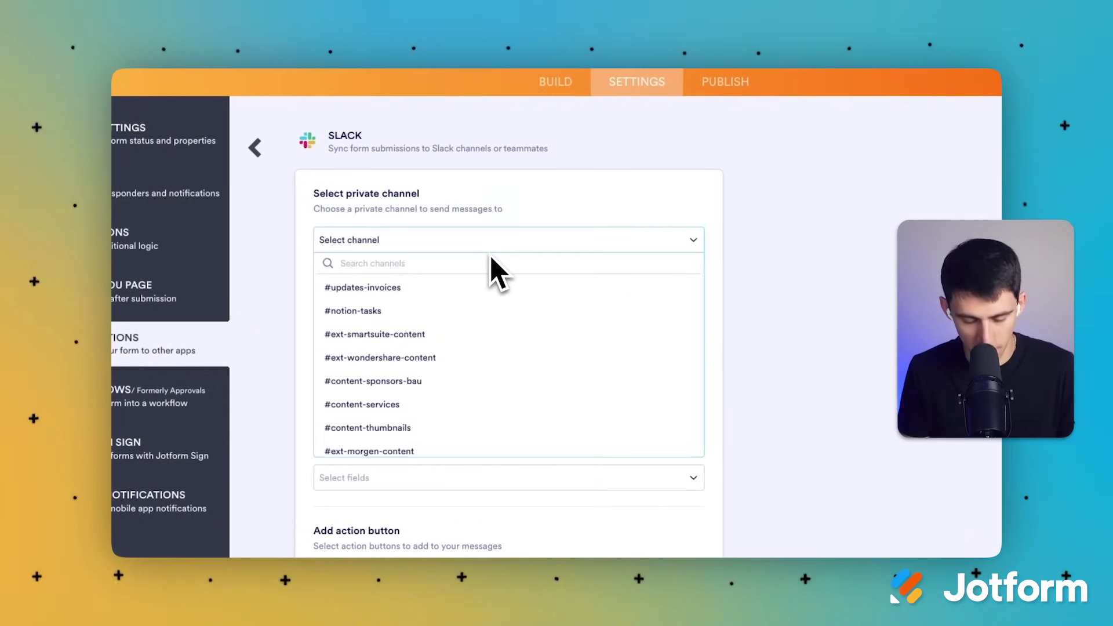
{"action": "type", "text": "sales"}
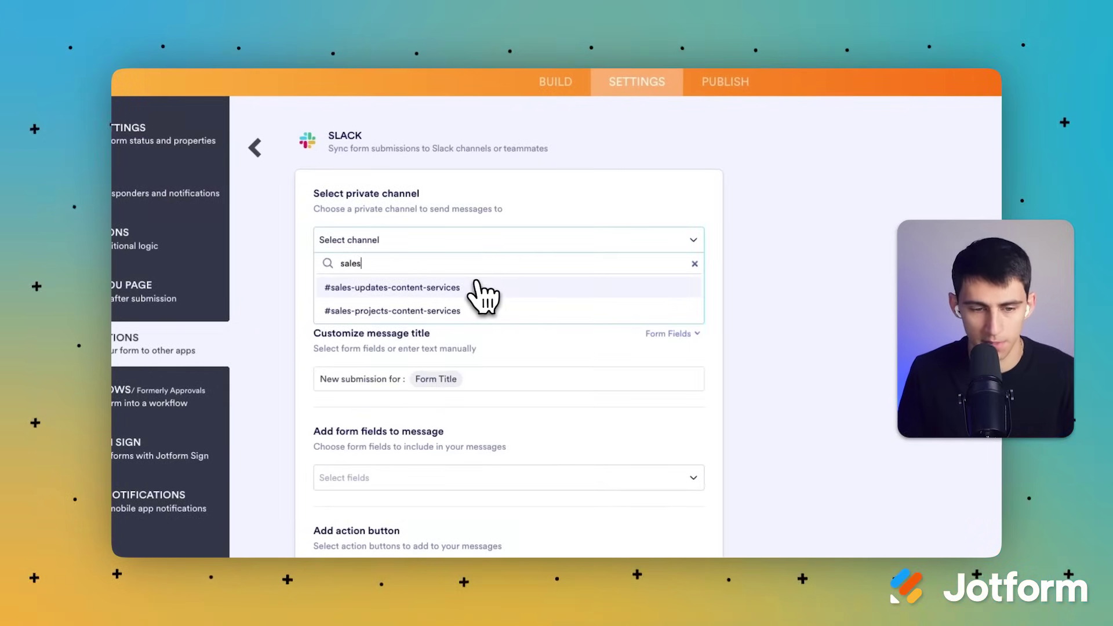
{"action": "left_click", "coordinate": [481, 290]}
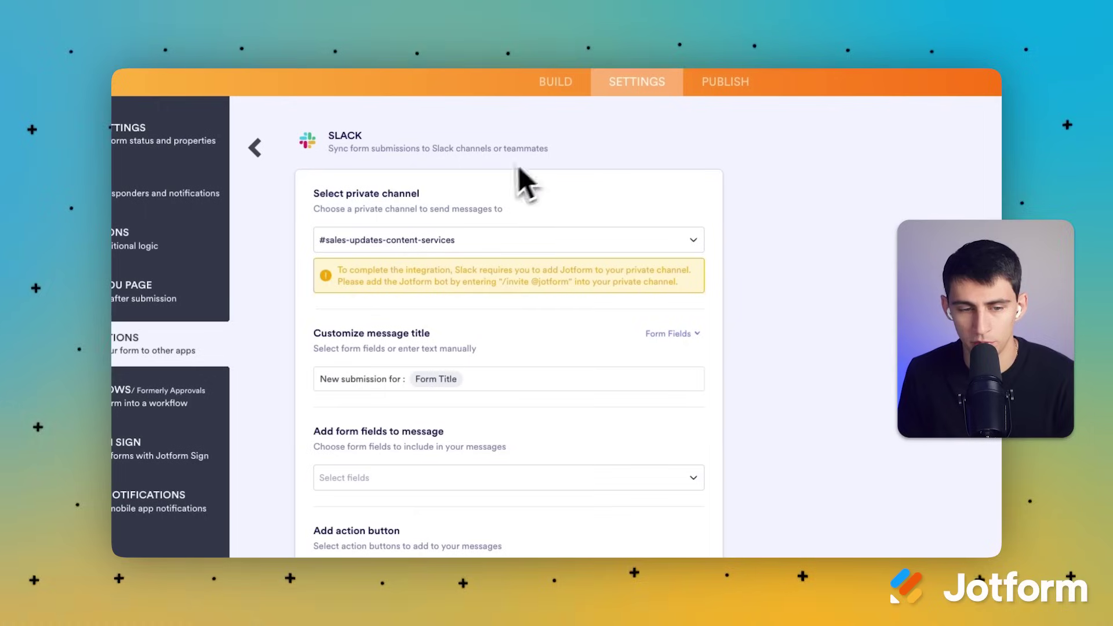
Step: Copy the /invite command from the bot-invite warning
{"action": "left_click_drag", "start_coordinate": [340, 273], "coordinate": [682, 285]}
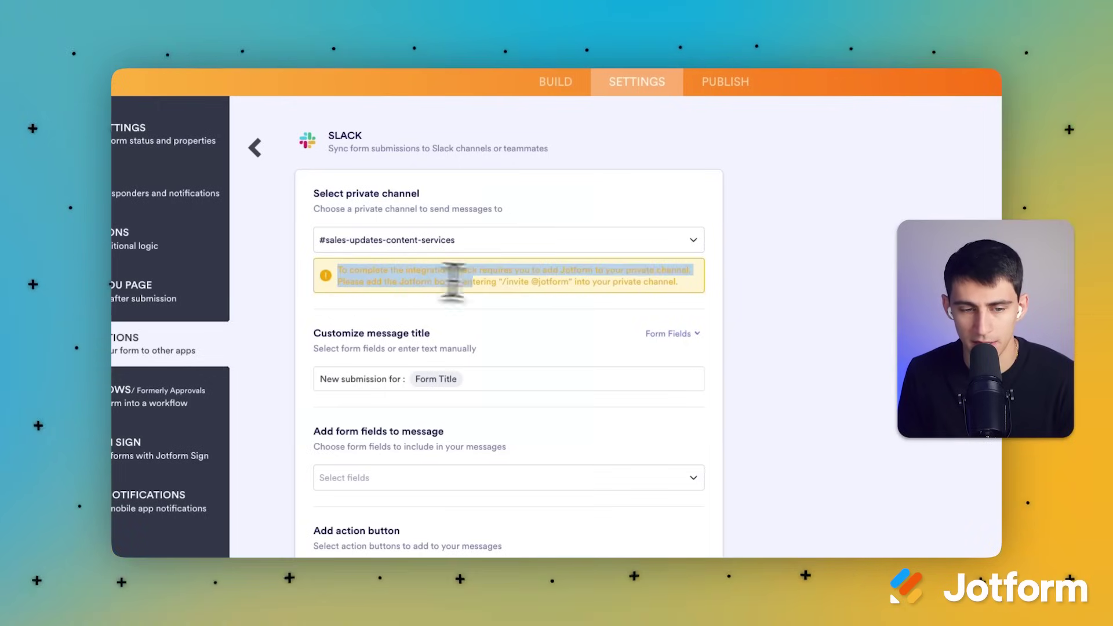
{"action": "left_click", "coordinate": [680, 284]}
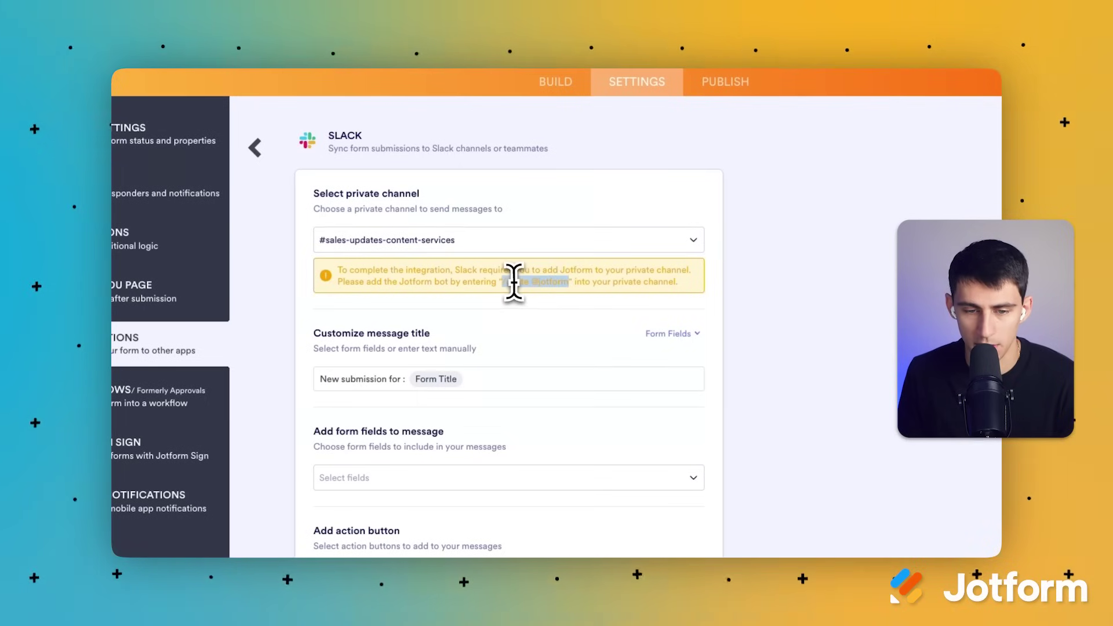
{"action": "scroll", "coordinate": [565, 470], "scroll_direction": "down", "scroll_amount": 3}
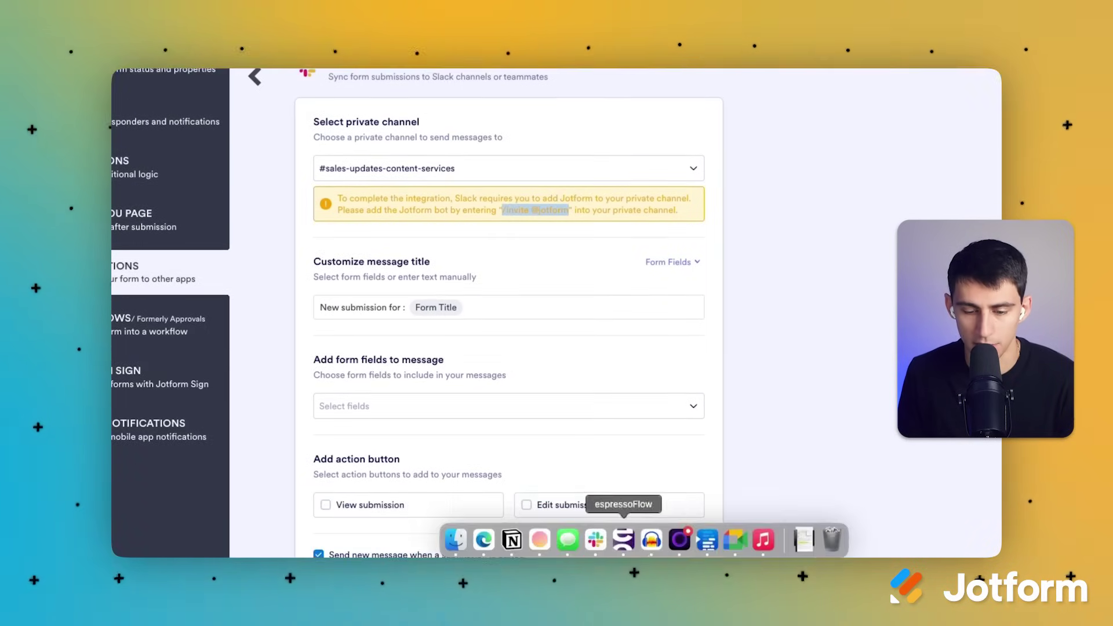
{"action": "left_click", "coordinate": [596, 540]}
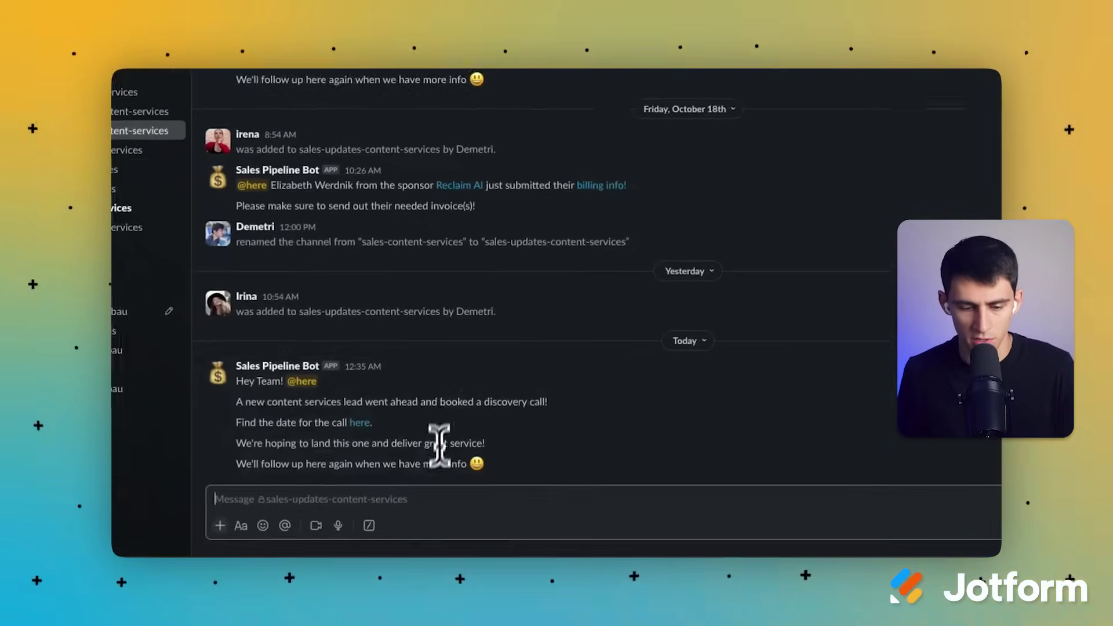
{"action": "left_click", "coordinate": [338, 492]}
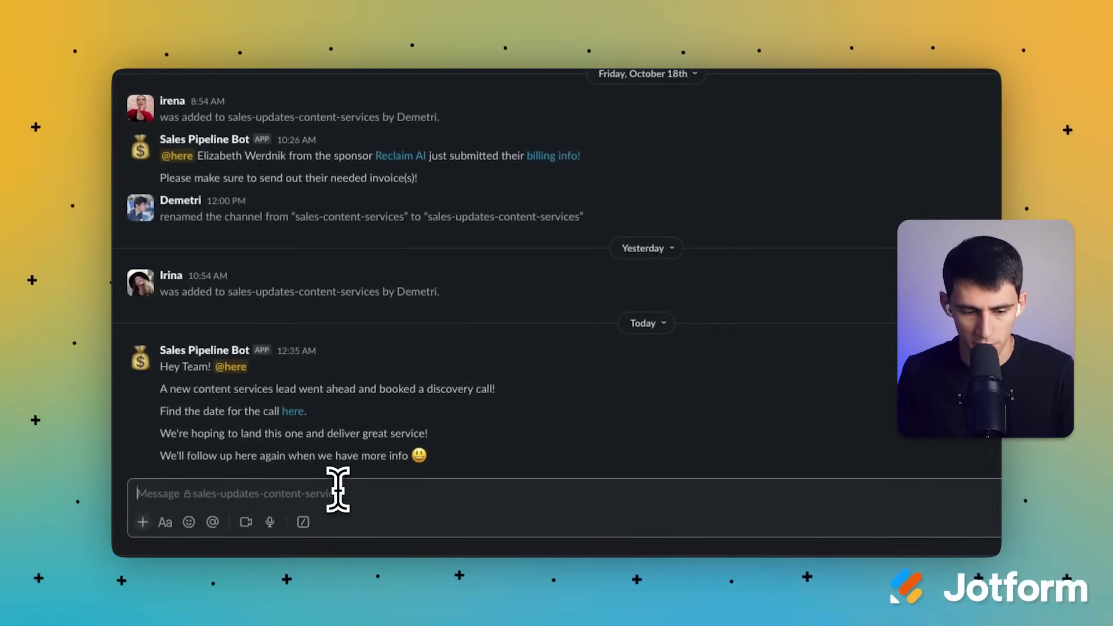
{"action": "type", "text": "/invite @jotform"}
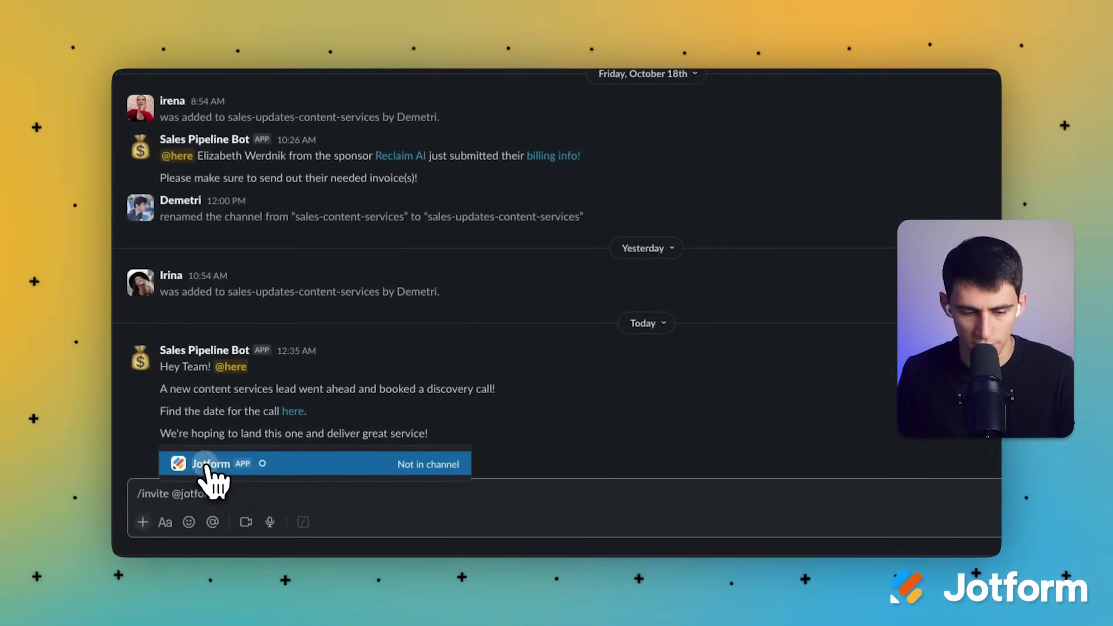
{"action": "left_click", "coordinate": [208, 466]}
{"action": "key", "text": "Return"}
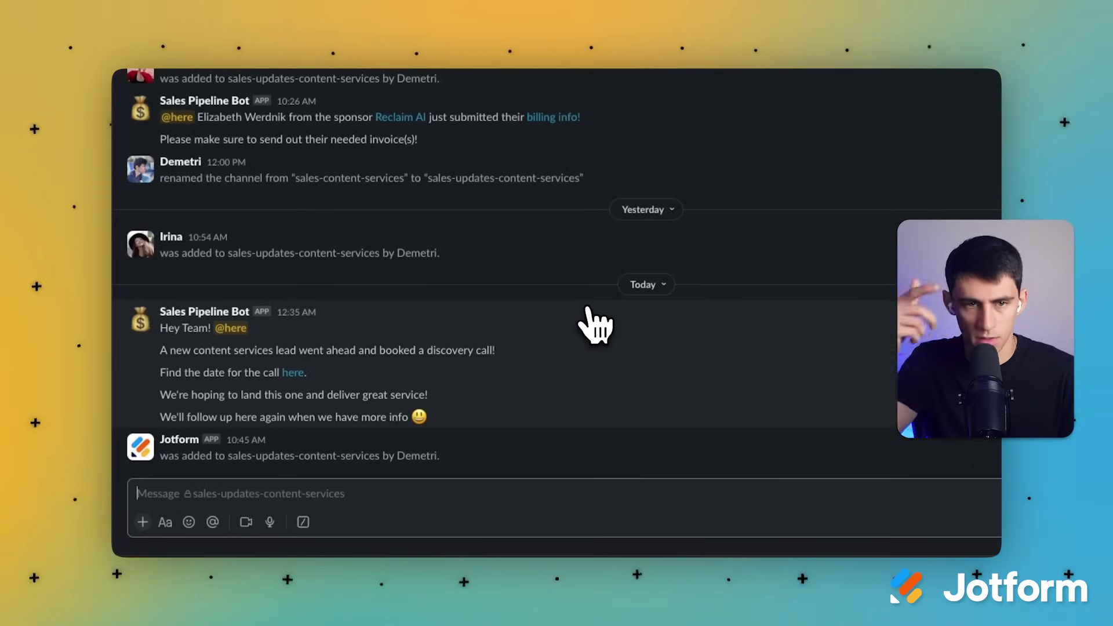
{"action": "scroll", "coordinate": [464, 150], "scroll_direction": "up", "scroll_amount": 5}
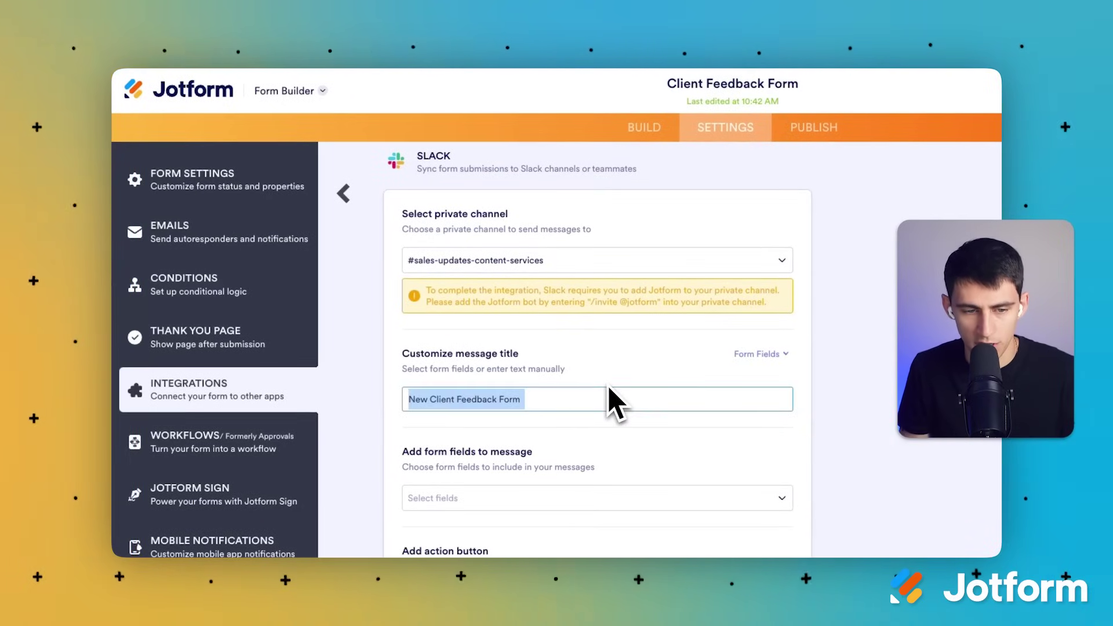
Step: Title the message 'New Client Feedback Received!' and include the email, satisfaction, liked-most and improvement fields
{"action": "type", "text": "New Client Feedback Received!"}
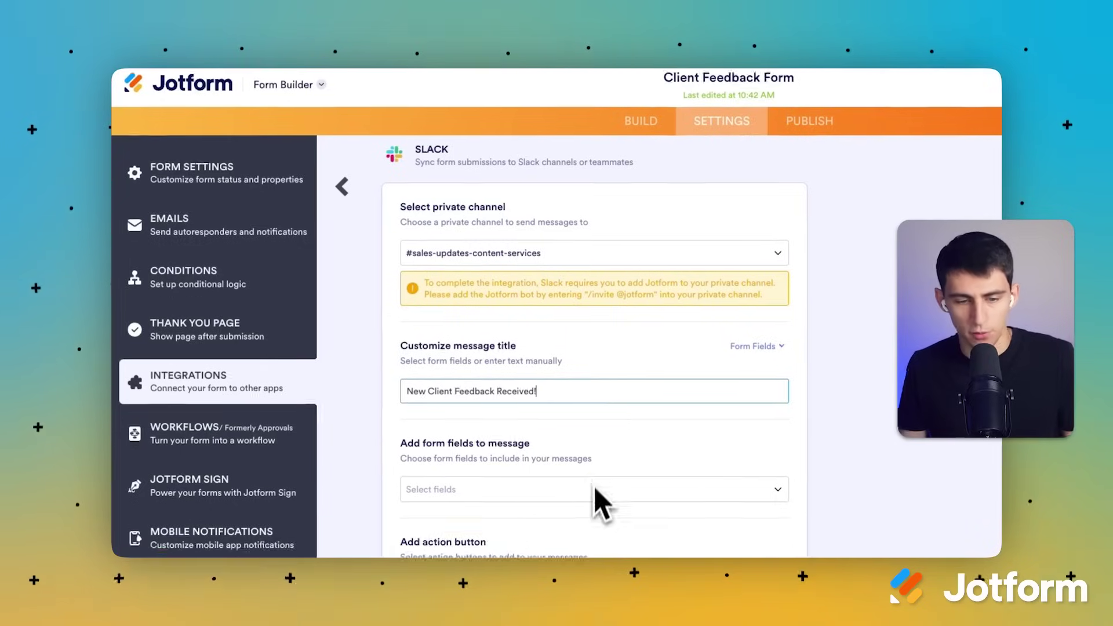
{"action": "left_click", "coordinate": [596, 497]}
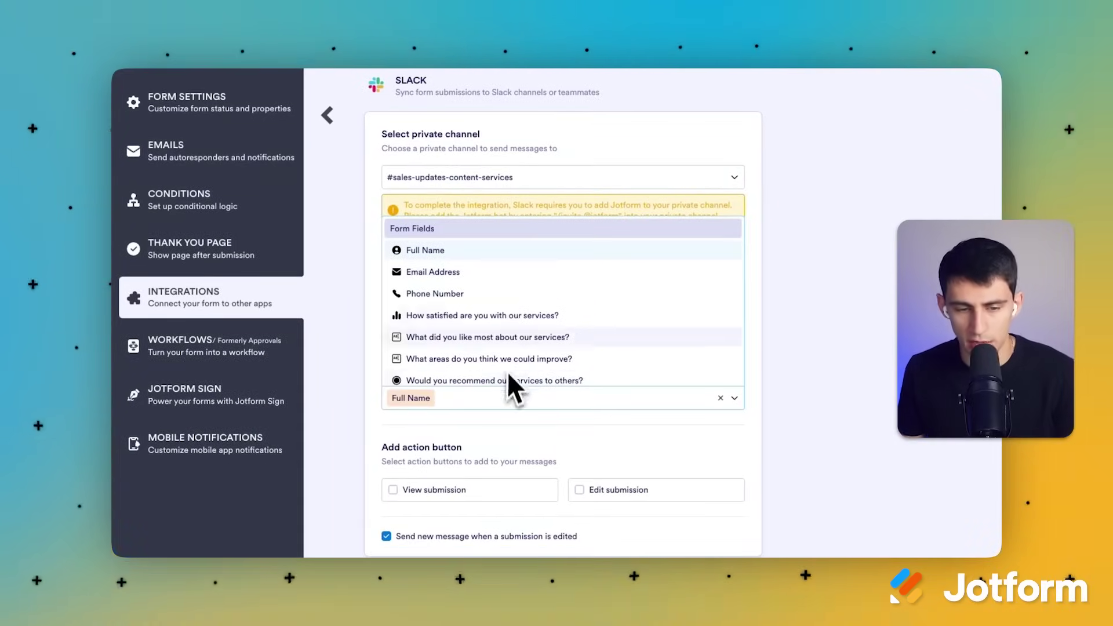
{"action": "left_click", "coordinate": [458, 273]}
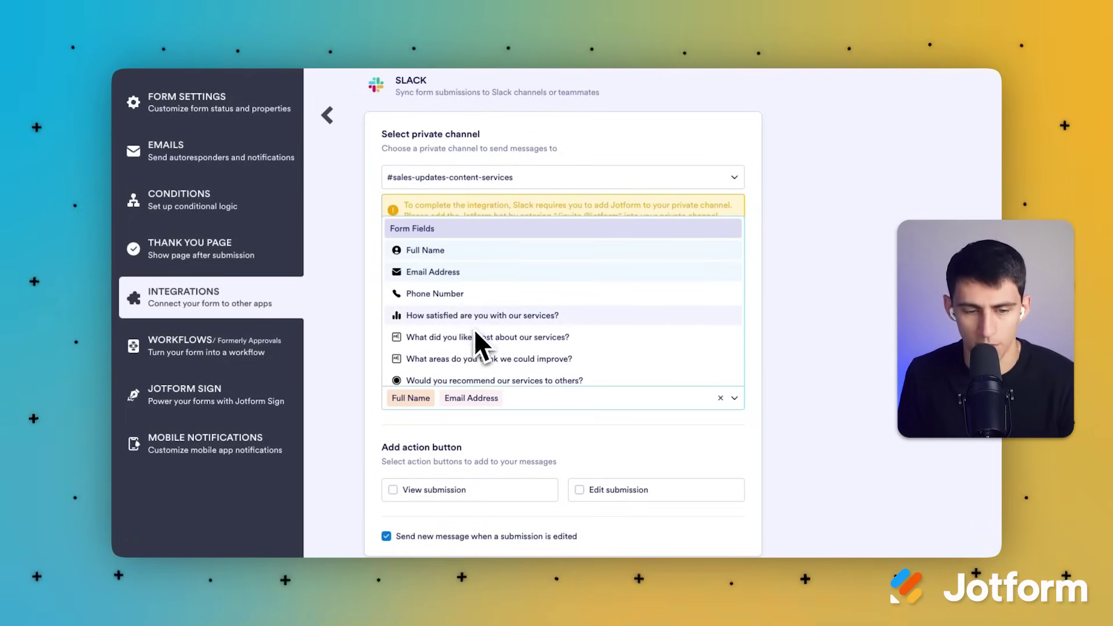
{"action": "left_click", "coordinate": [513, 316]}
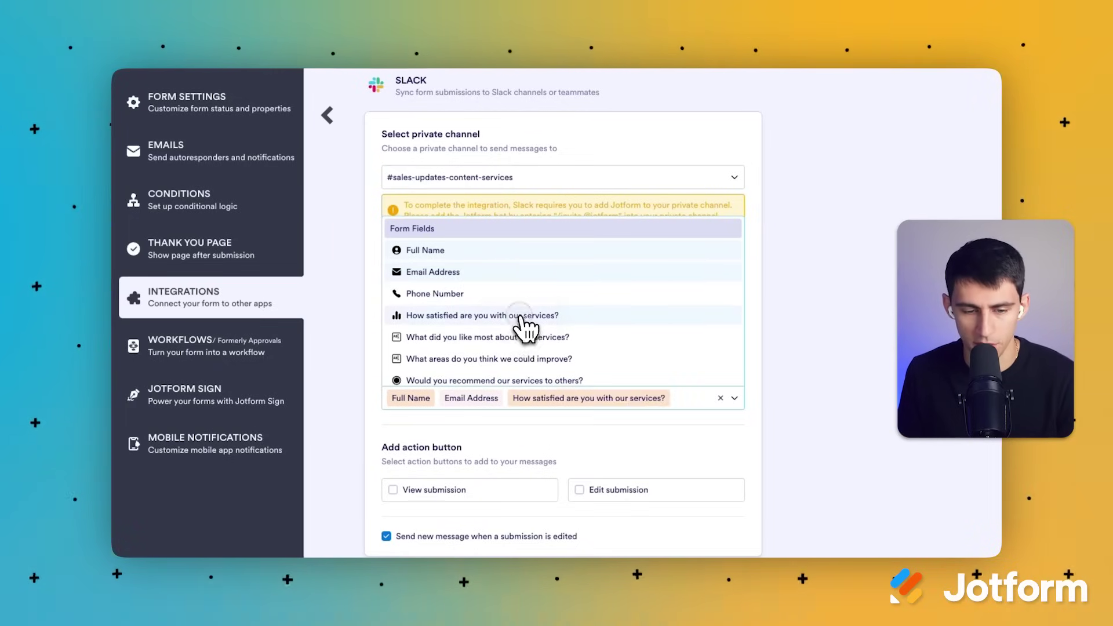
{"action": "left_click", "coordinate": [516, 338]}
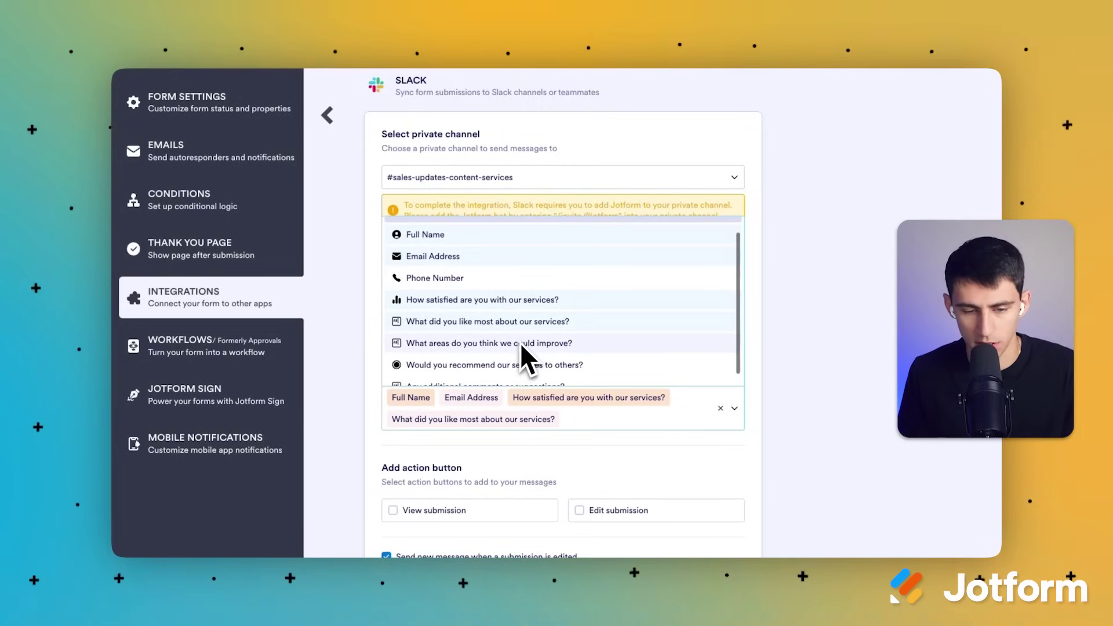
{"action": "scroll", "coordinate": [524, 347], "scroll_direction": "down", "scroll_amount": 1}
{"action": "left_click", "coordinate": [523, 341]}
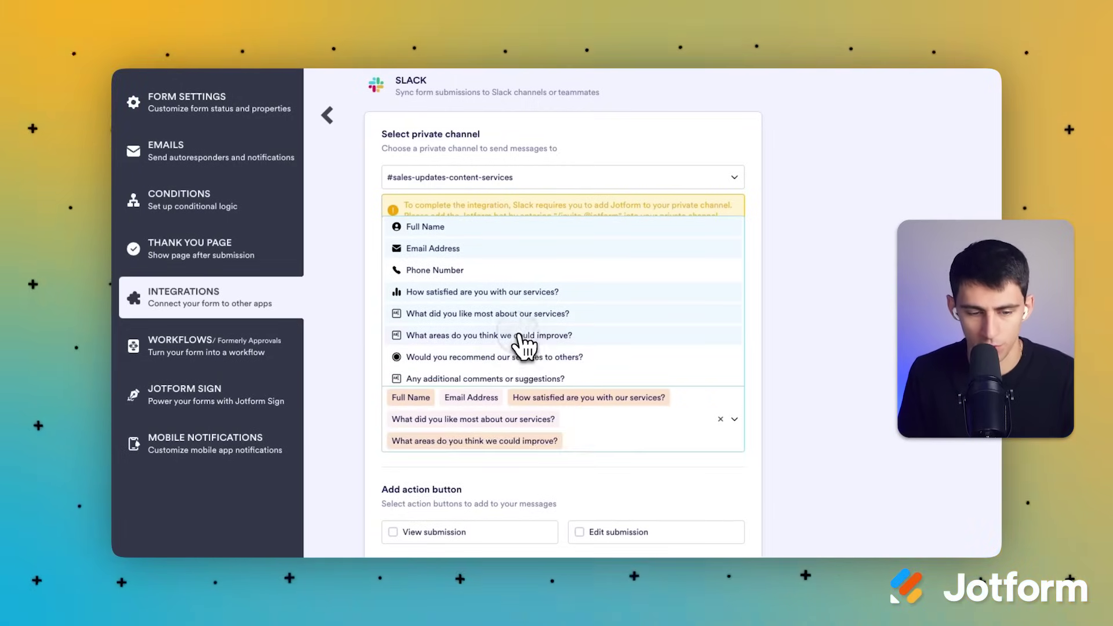
{"action": "left_click", "coordinate": [656, 494]}
{"action": "left_click", "coordinate": [648, 398]}
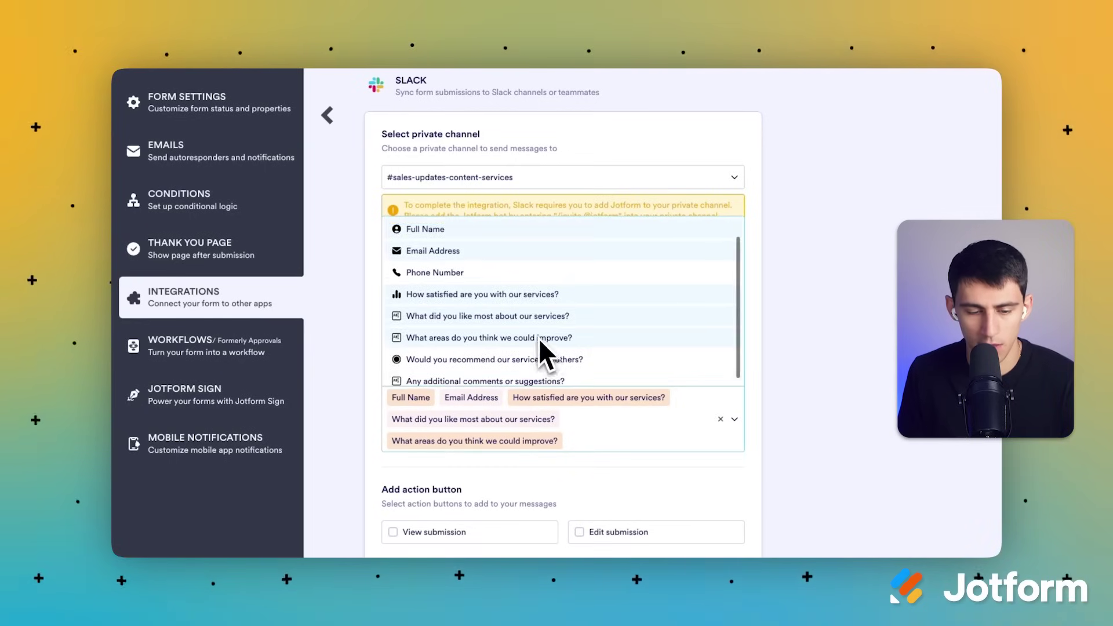
Step: Enable 'Send new message when edited' and the View submission action button
{"action": "left_click", "coordinate": [599, 473]}
{"action": "scroll", "coordinate": [522, 406], "scroll_direction": "down", "scroll_amount": 3}
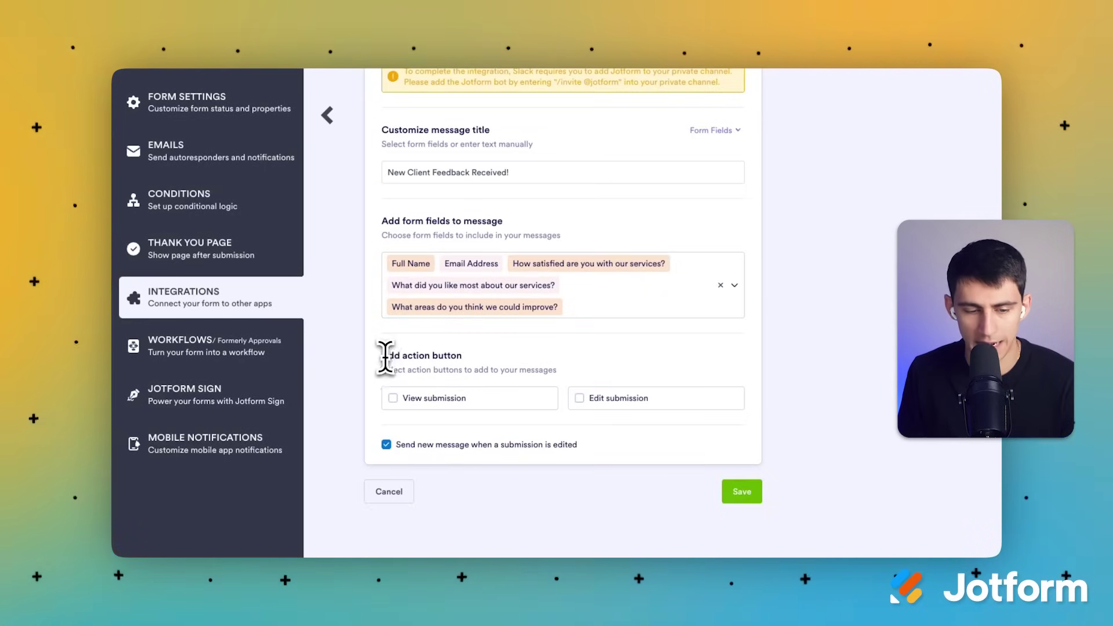
{"action": "left_click", "coordinate": [416, 399]}
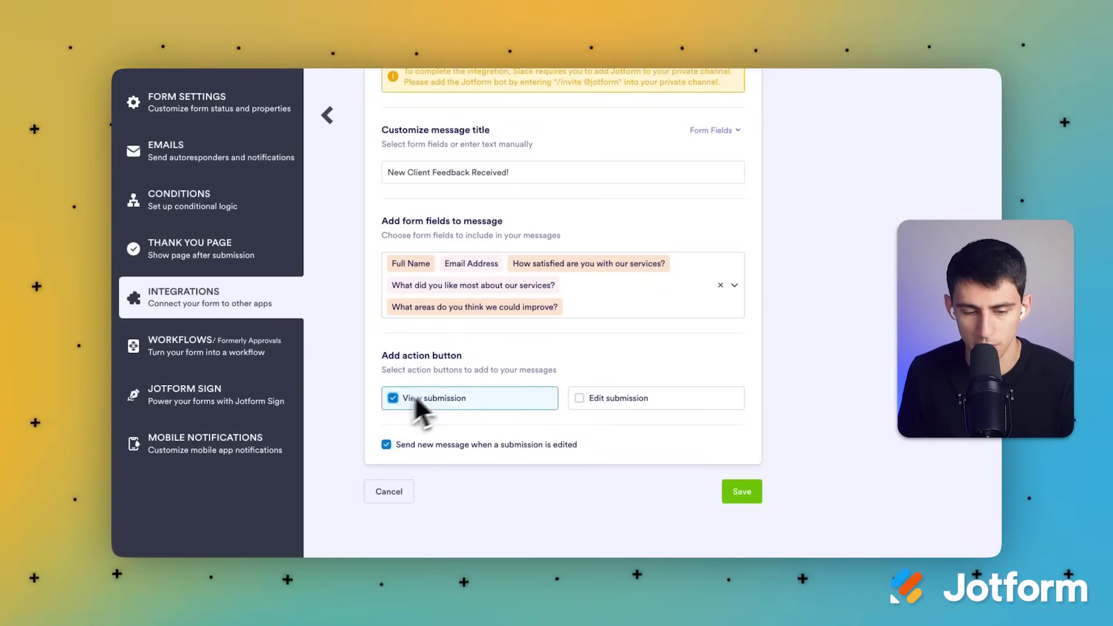
{"action": "scroll", "coordinate": [673, 400], "scroll_direction": "up", "scroll_amount": 3}
{"action": "scroll", "coordinate": [670, 413], "scroll_direction": "down", "scroll_amount": 3}
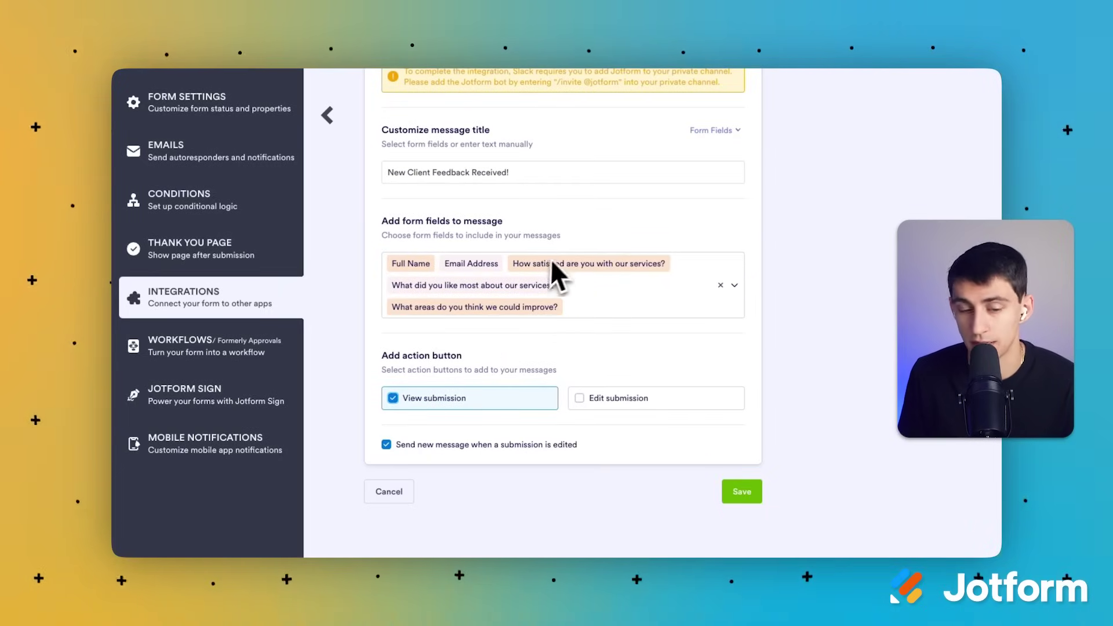
Step: Replace the improvement question with the recommendation question in the message fields
{"action": "left_click", "coordinate": [620, 292]}
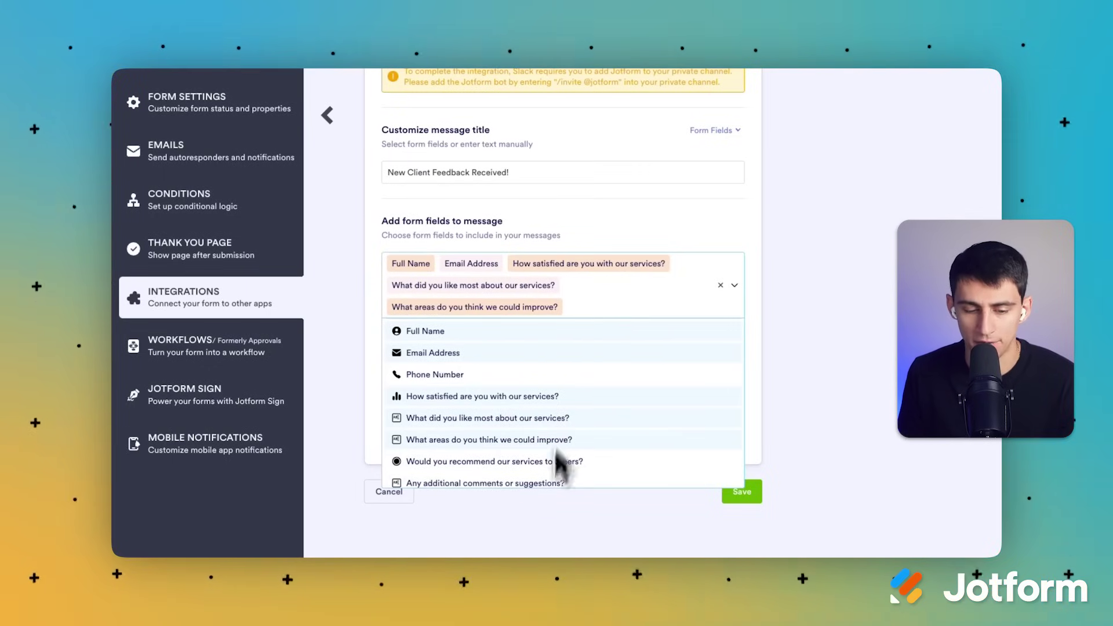
{"action": "scroll", "coordinate": [551, 467], "scroll_direction": "down", "scroll_amount": 1}
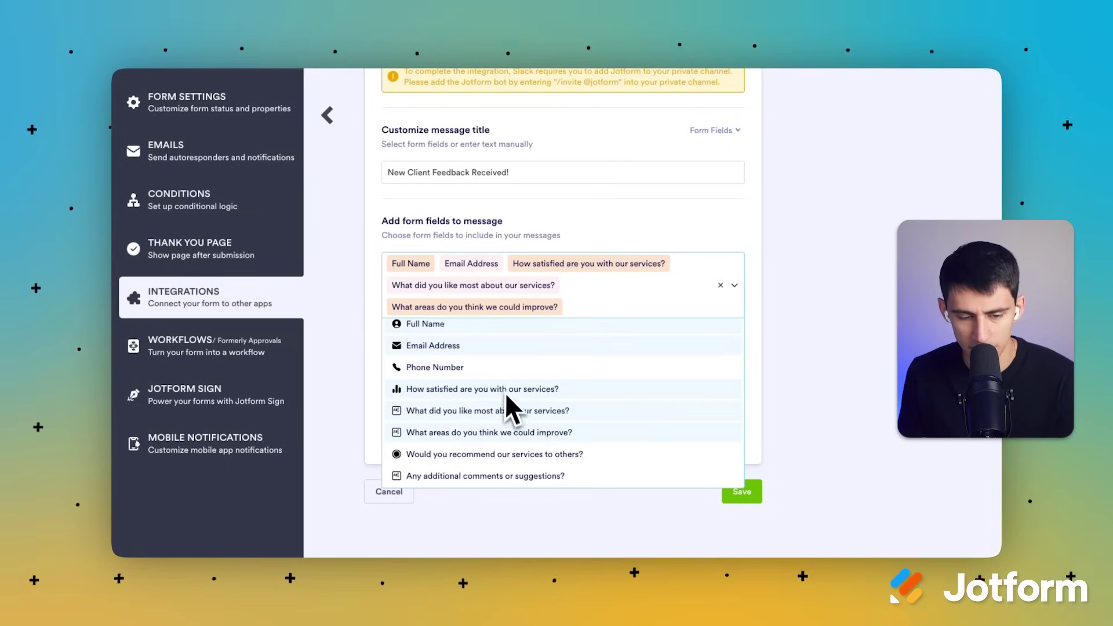
{"action": "left_click", "coordinate": [501, 436]}
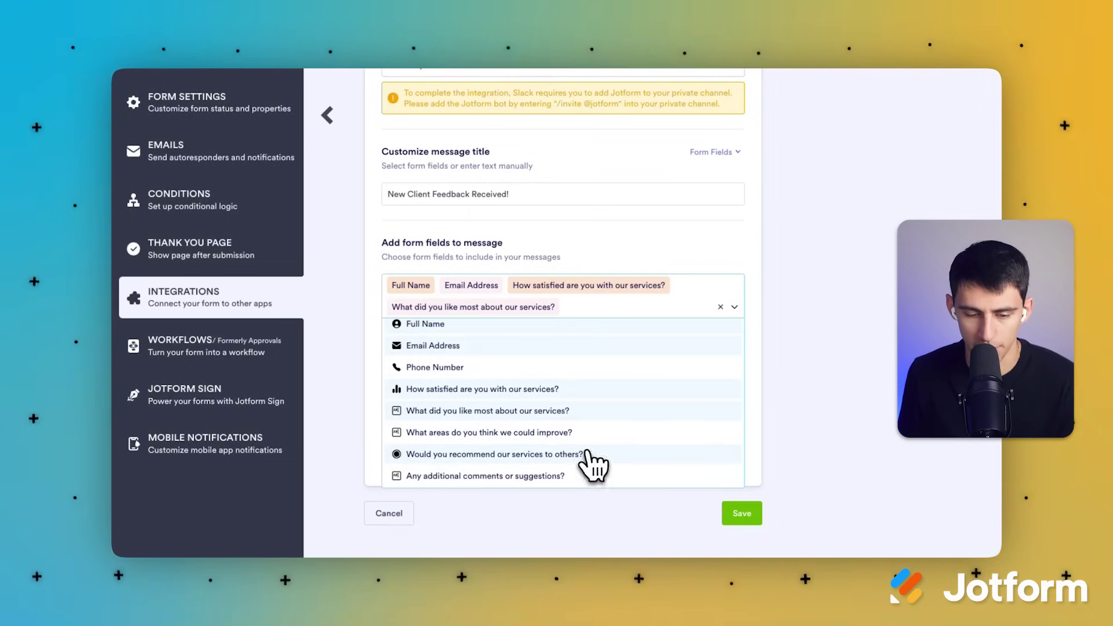
{"action": "left_click", "coordinate": [585, 454]}
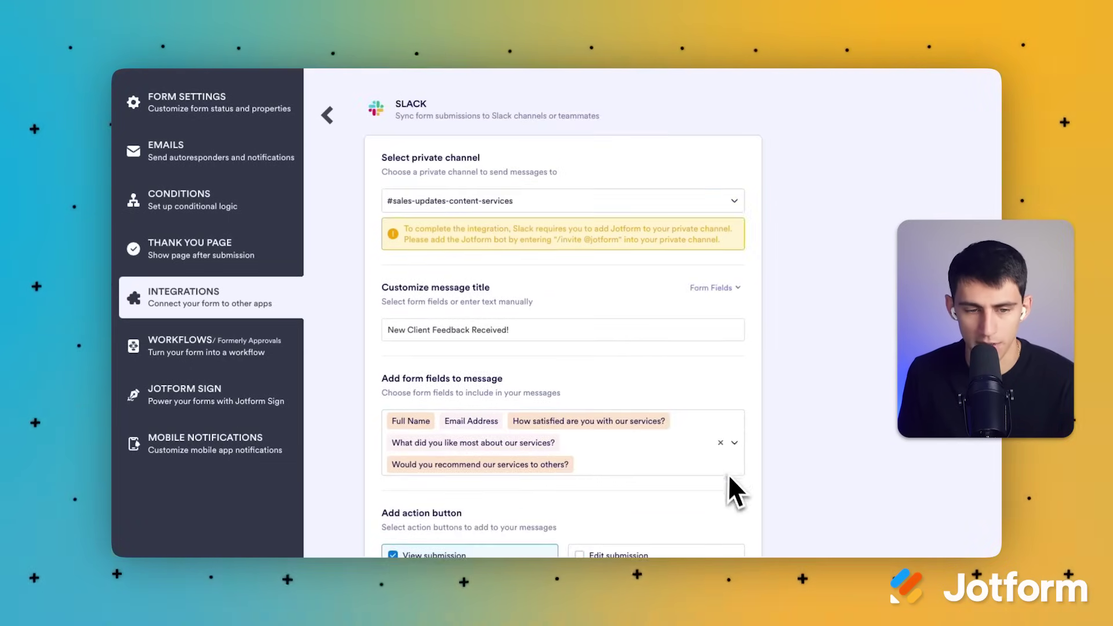
Step: Save the Slack action and open the live form from the Publish tab
{"action": "left_click", "coordinate": [742, 492]}
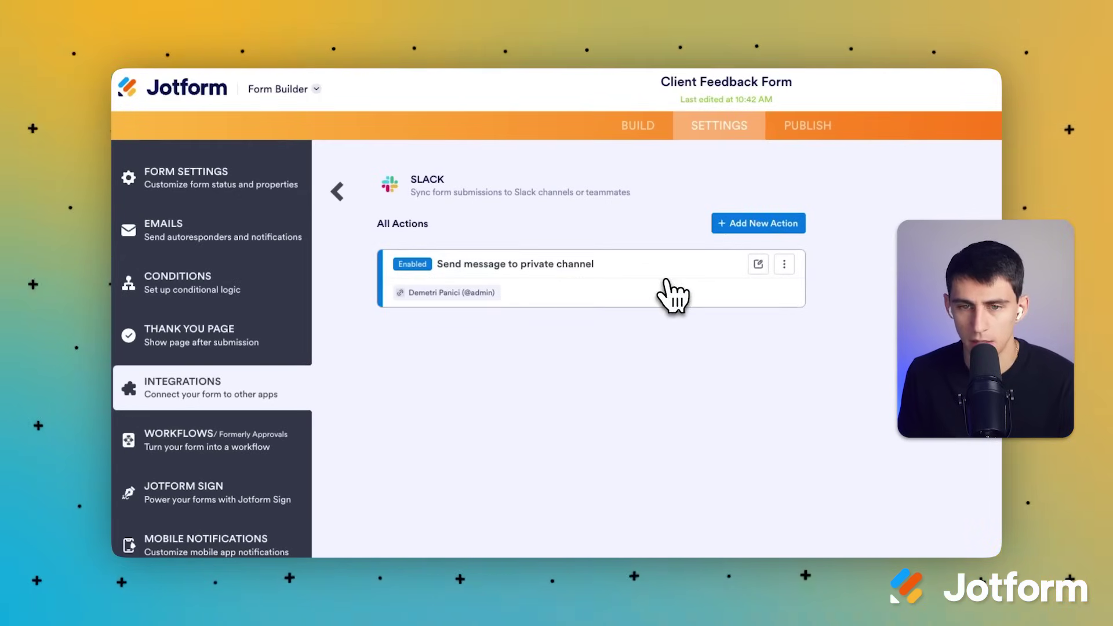
{"action": "left_click", "coordinate": [824, 128]}
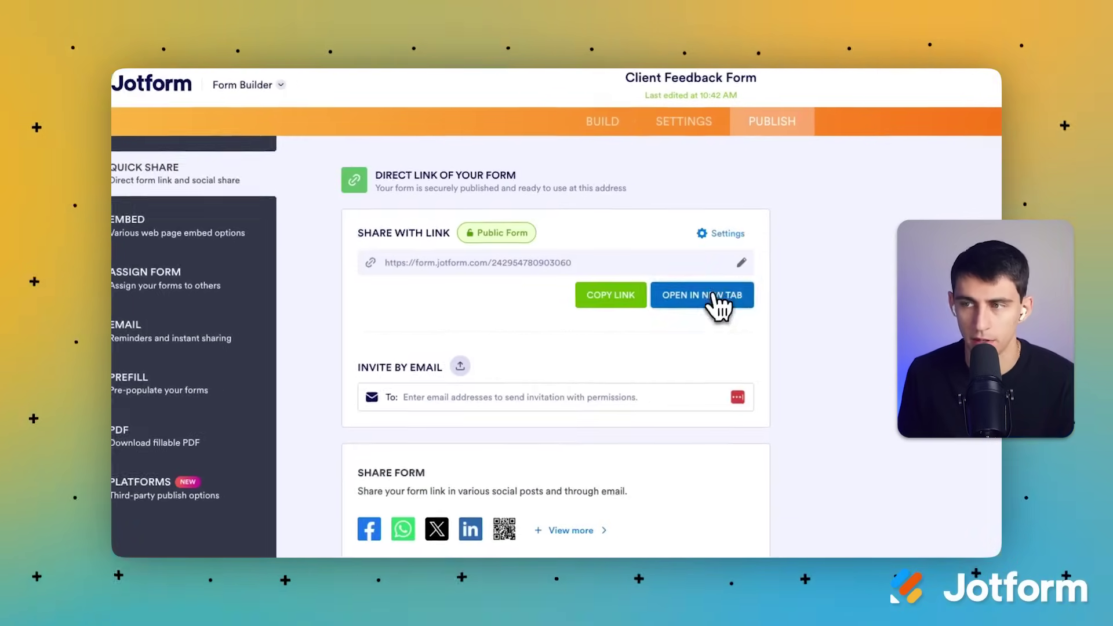
{"action": "left_click", "coordinate": [738, 299]}
{"action": "left_click", "coordinate": [426, 272]}
{"action": "type", "text": "Demet"}
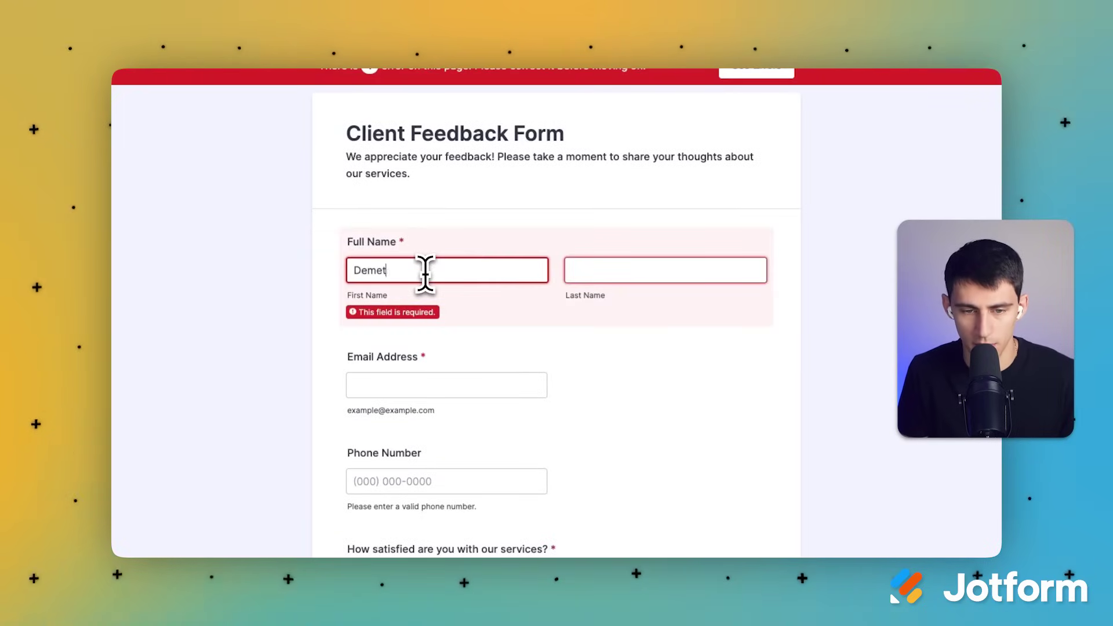
{"action": "type", "text": "ri"}
{"action": "key", "text": "Tab"}
{"action": "key", "text": "Tab"}
{"action": "left_click", "coordinate": [474, 375]}
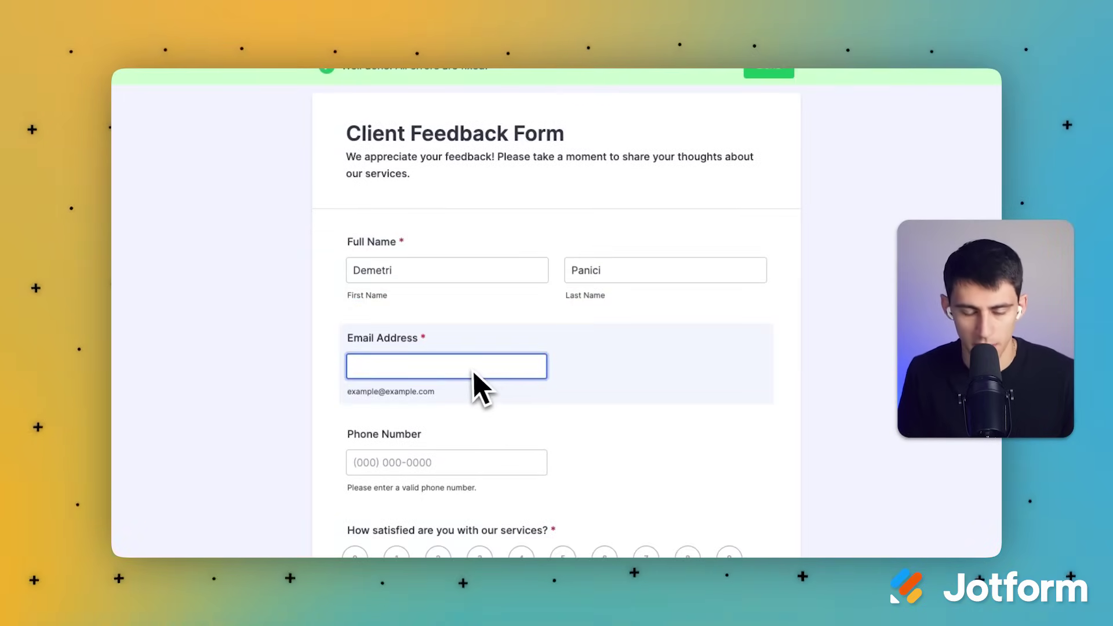
{"action": "scroll", "coordinate": [522, 409], "scroll_direction": "down", "scroll_amount": 4}
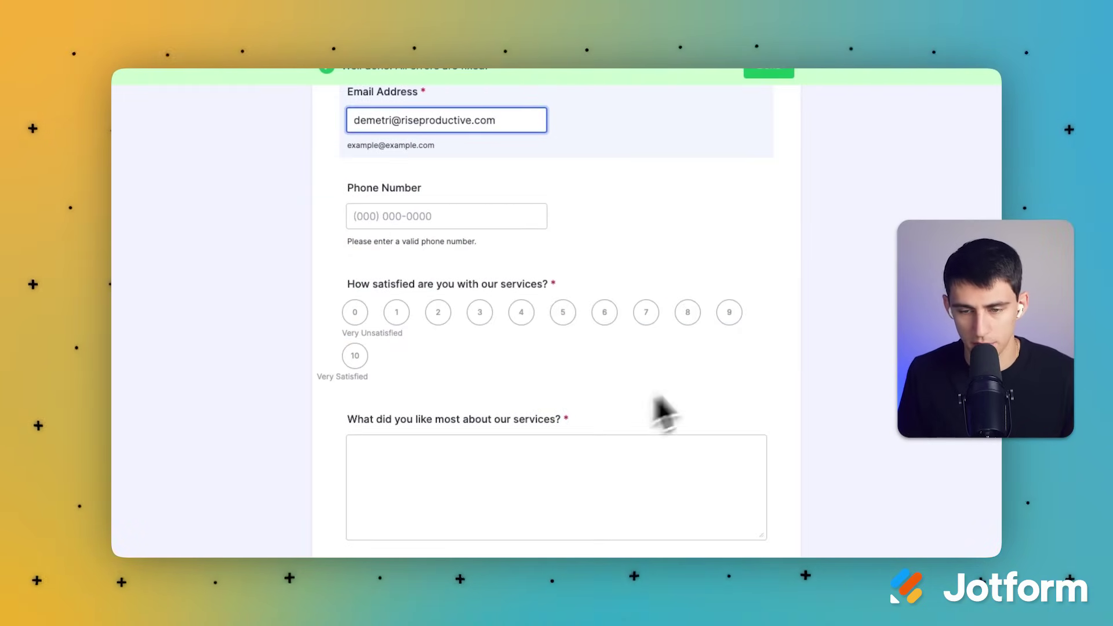
{"action": "left_click", "coordinate": [688, 313]}
Step: Answer the liked-most and improvement questions, choose Yes to recommending, and submit
{"action": "left_click", "coordinate": [754, 441]}
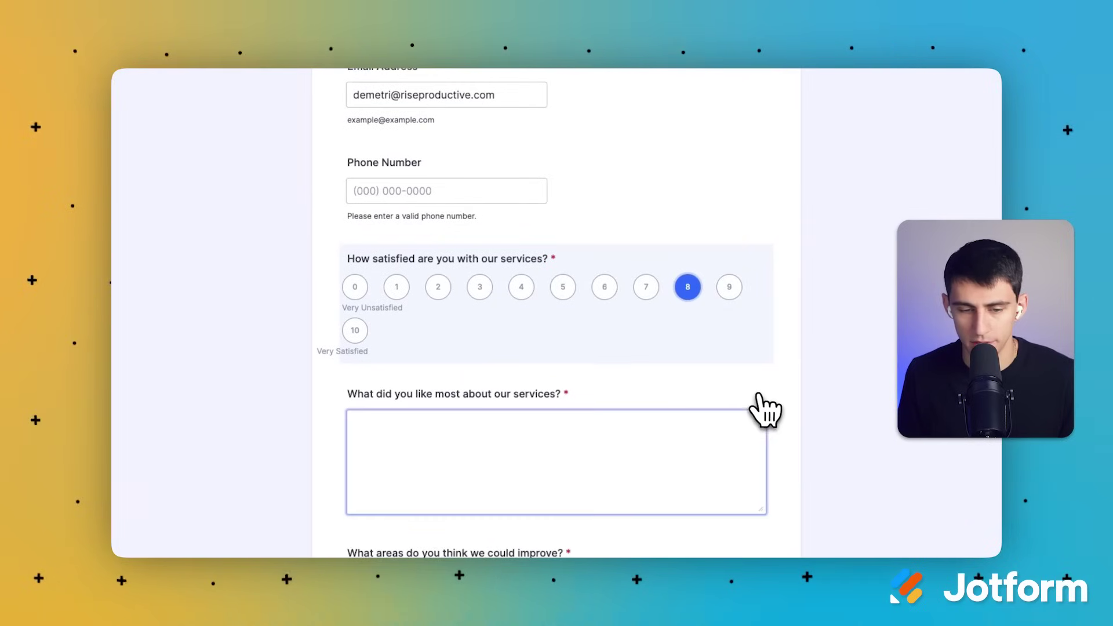
{"action": "type", "text": "I liked the custo"}
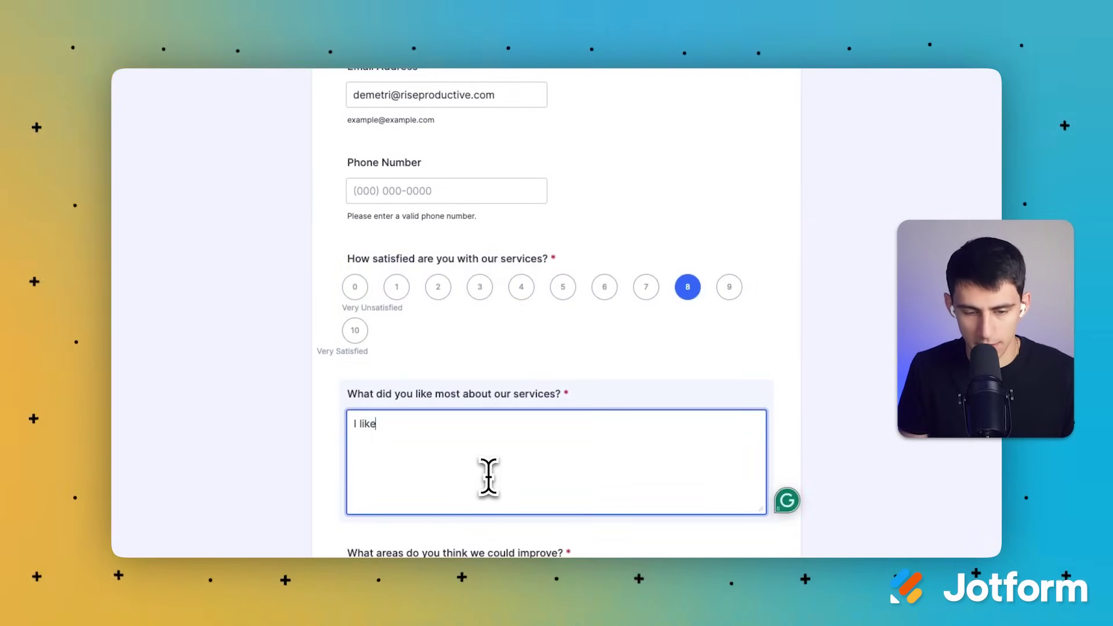
{"action": "type", "text": "mer servic"}
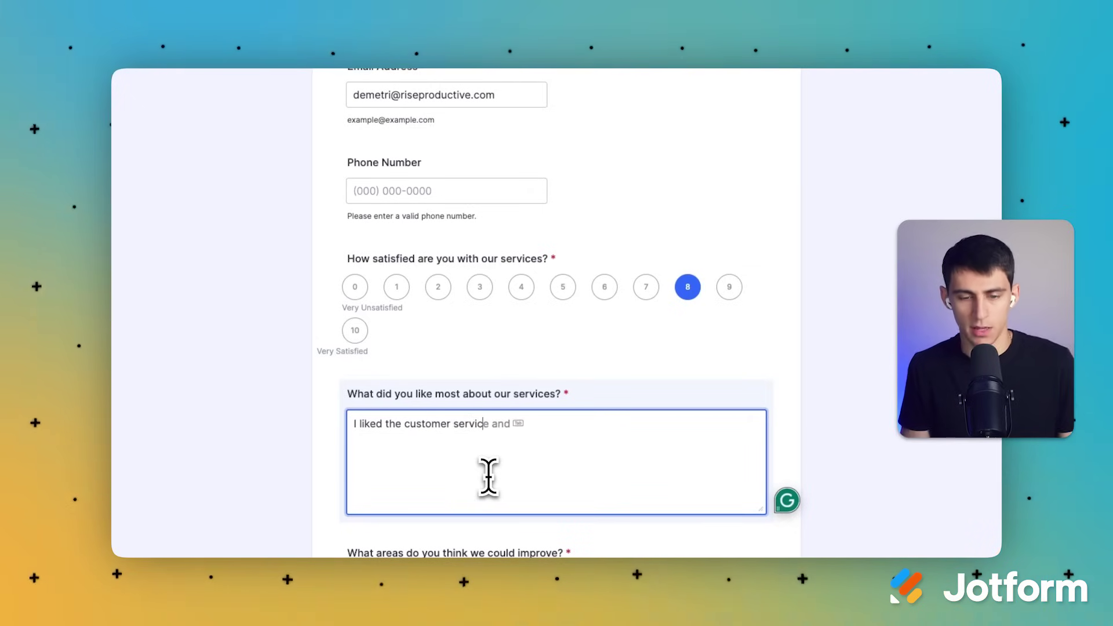
{"action": "type", "text": "e and the quick response times from the team. Great"}
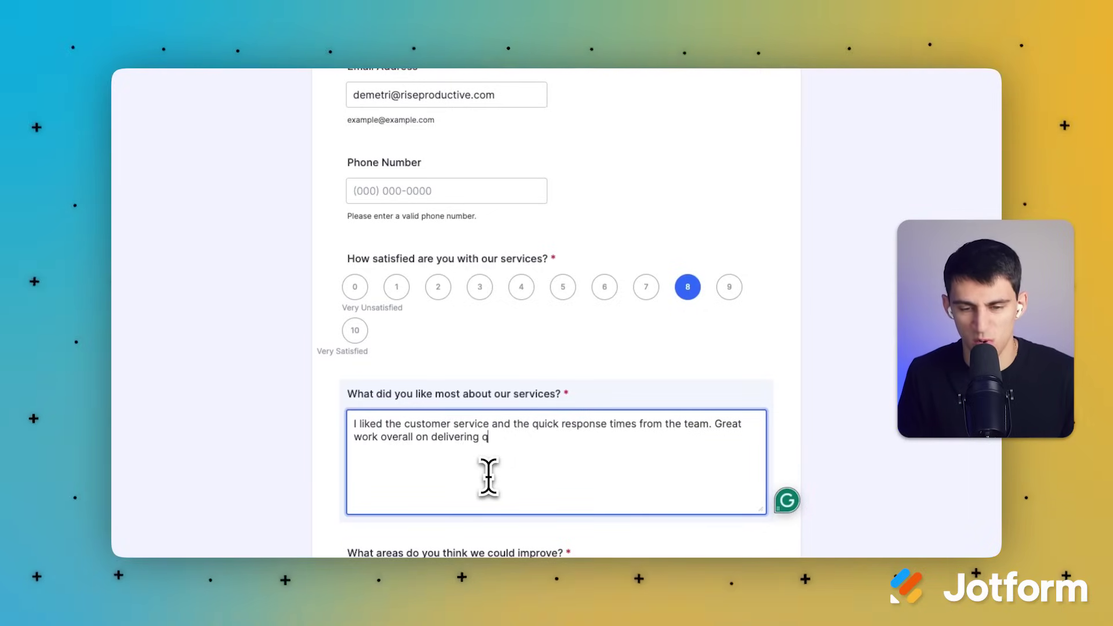
{"action": "type", "text": "content quickly."}
{"action": "scroll", "coordinate": [490, 464], "scroll_direction": "down", "scroll_amount": 7}
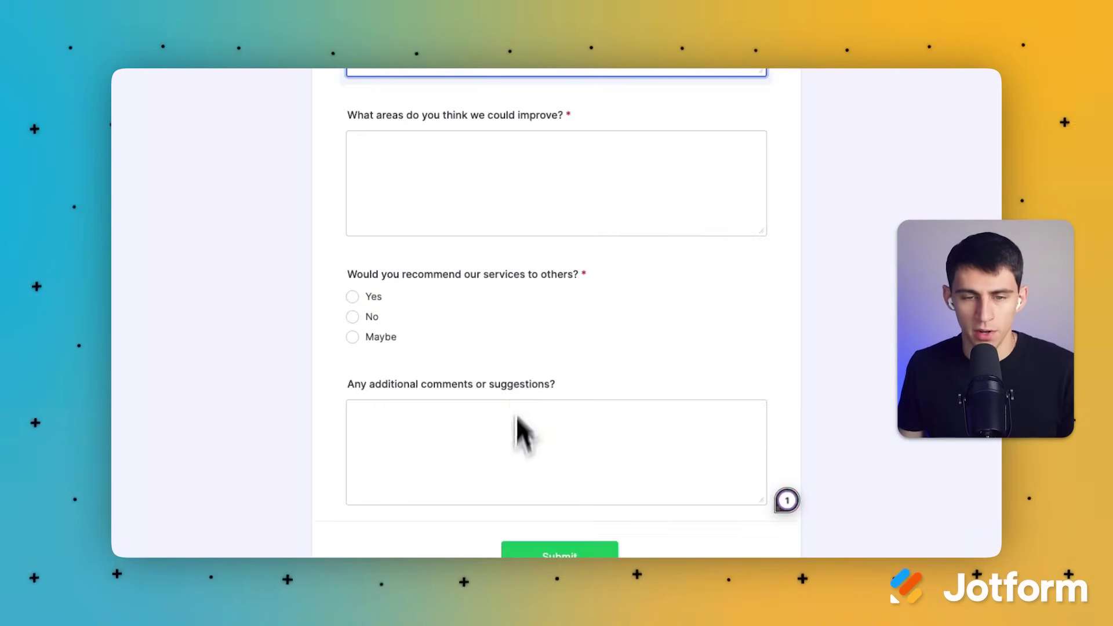
{"action": "scroll", "coordinate": [515, 435], "scroll_direction": "up", "scroll_amount": 2}
{"action": "left_click", "coordinate": [504, 249]}
{"action": "type", "text": "Most"}
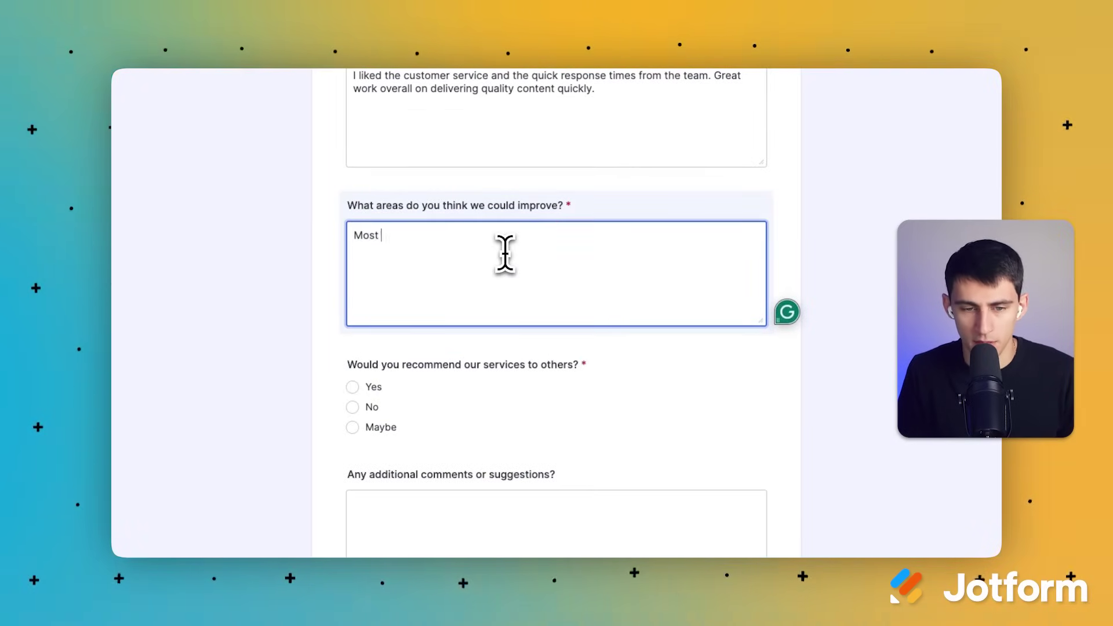
{"action": "type", "text": "likely the a"}
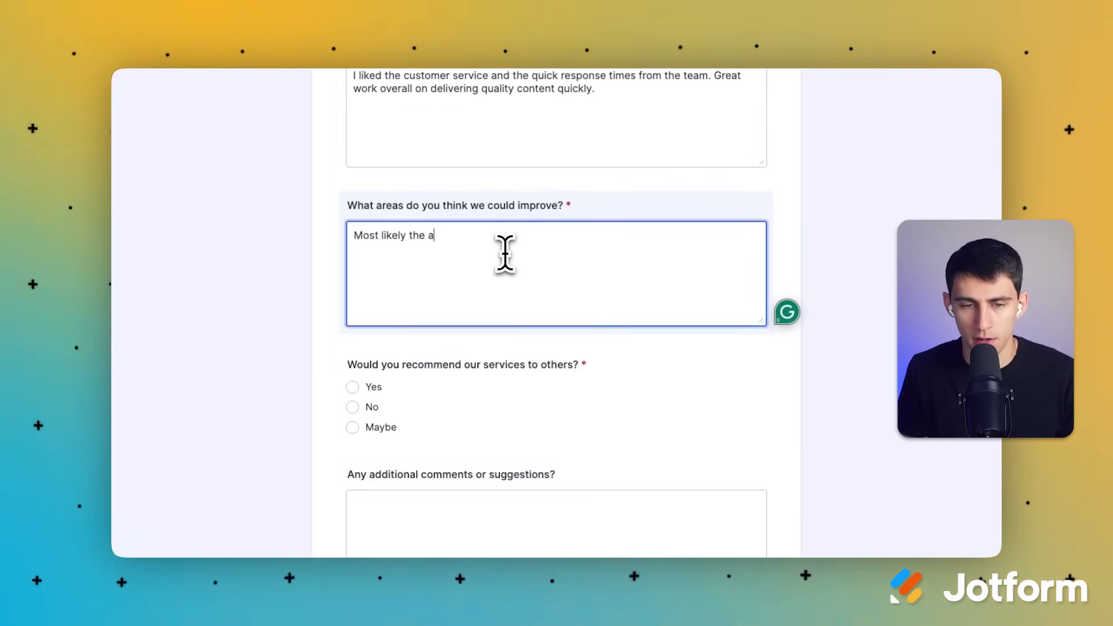
{"action": "type", "text": "rea most people would want to see improved is the organization of the client portal."}
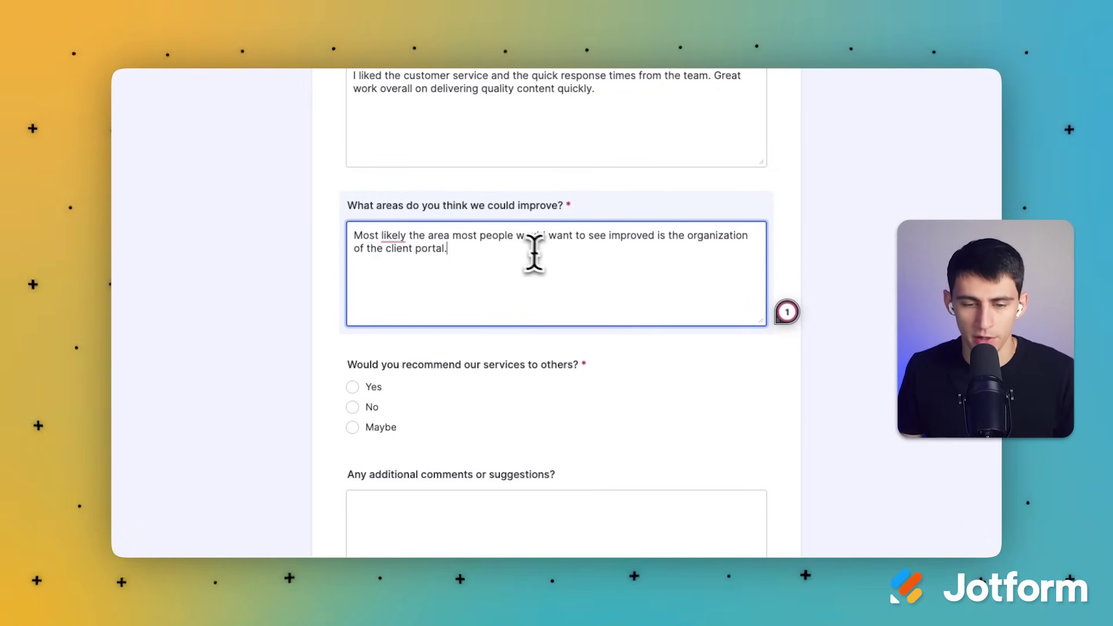
{"action": "left_click", "coordinate": [358, 388]}
{"action": "scroll", "coordinate": [417, 371], "scroll_direction": "down", "scroll_amount": 2}
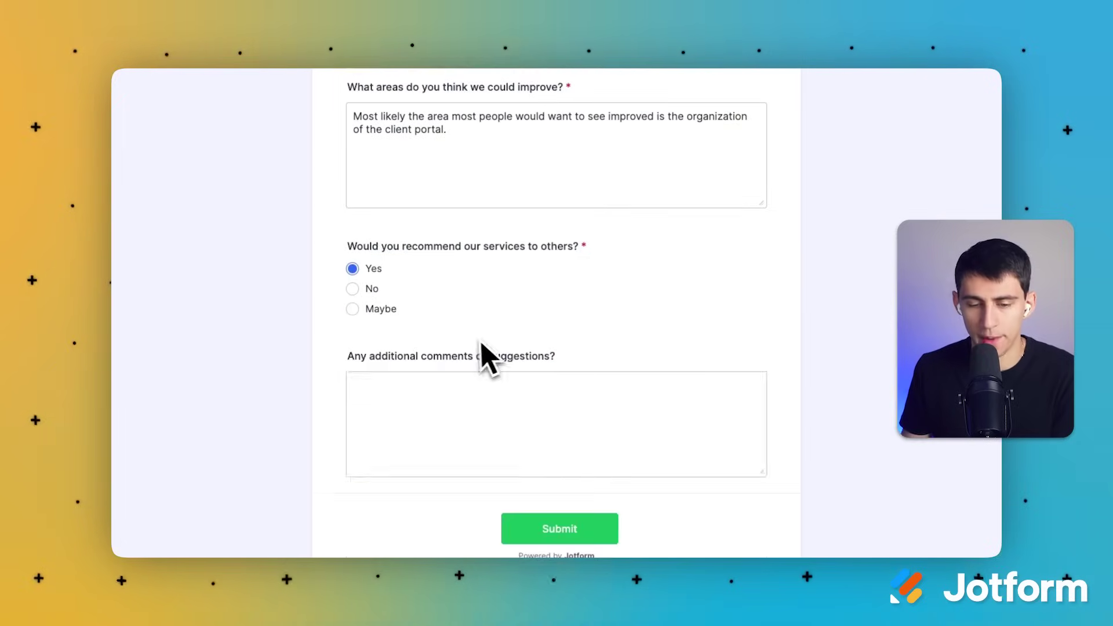
{"action": "left_click", "coordinate": [518, 362]}
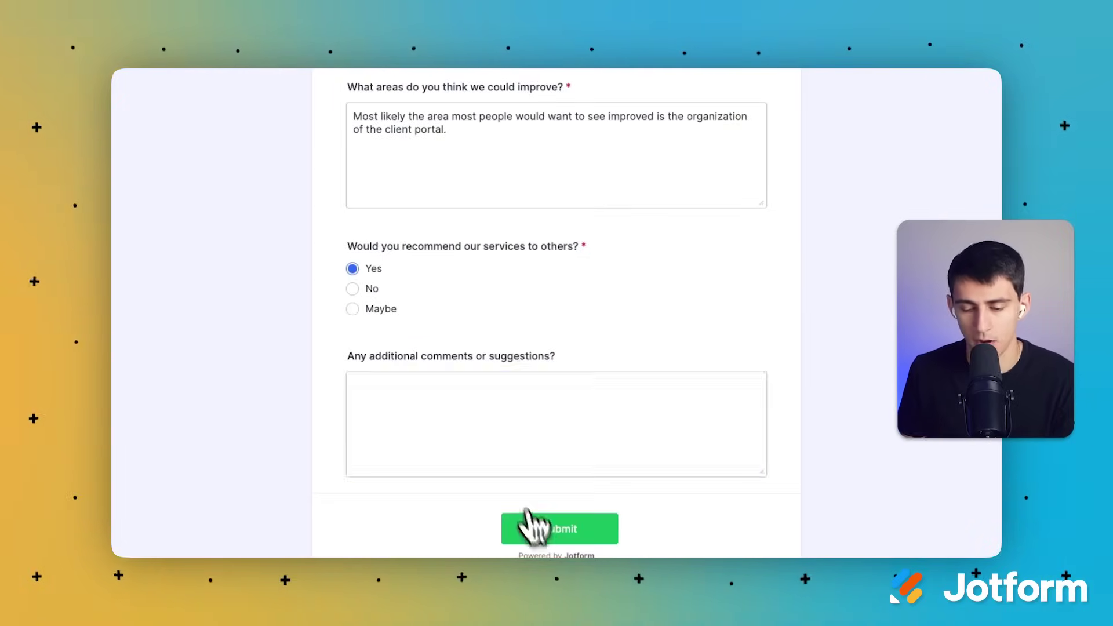
{"action": "left_click", "coordinate": [551, 538]}
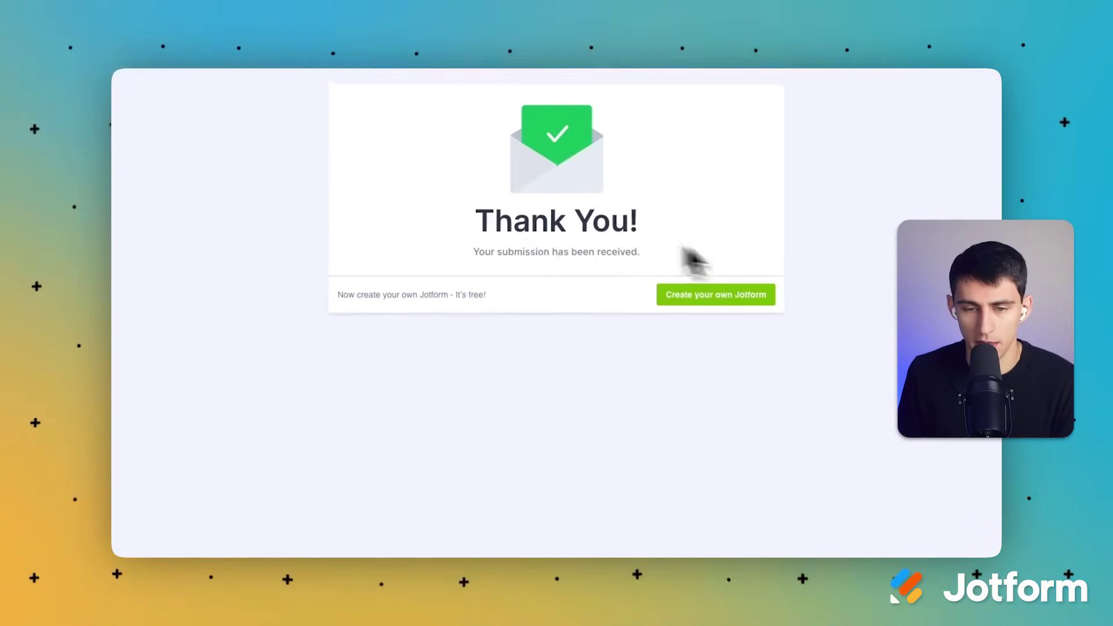
{"action": "mouse_move", "coordinate": [524, 550]}
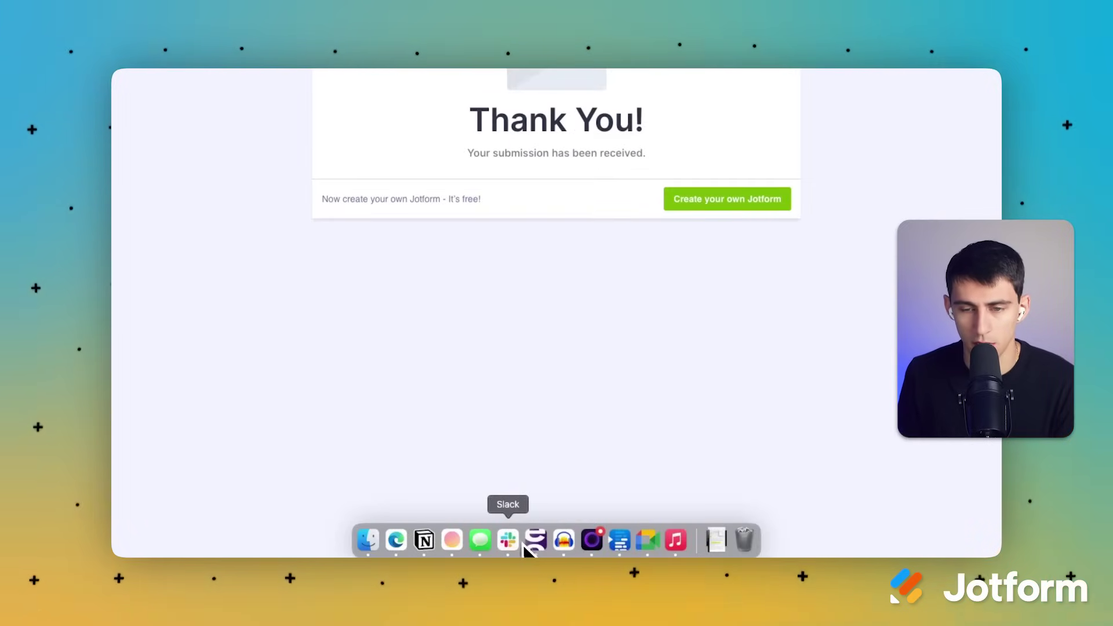
Step: Read Jotform's 'New Client Feedback Received!' message in Slack and open the full submission
{"action": "left_click", "coordinate": [519, 542]}
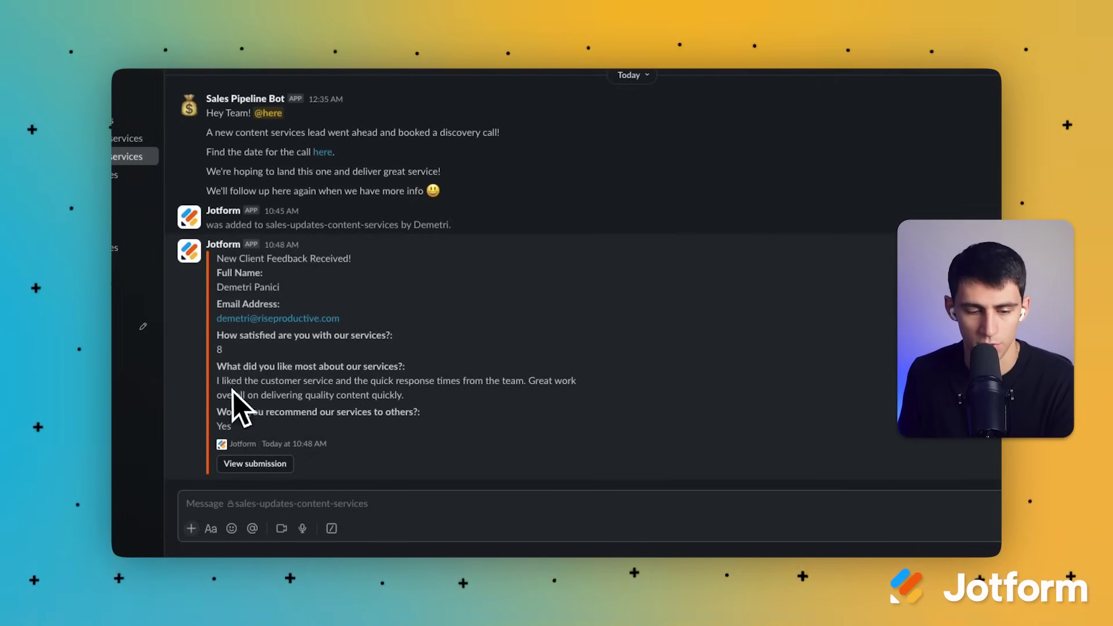
{"action": "left_click_drag", "start_coordinate": [216, 381], "coordinate": [484, 394]}
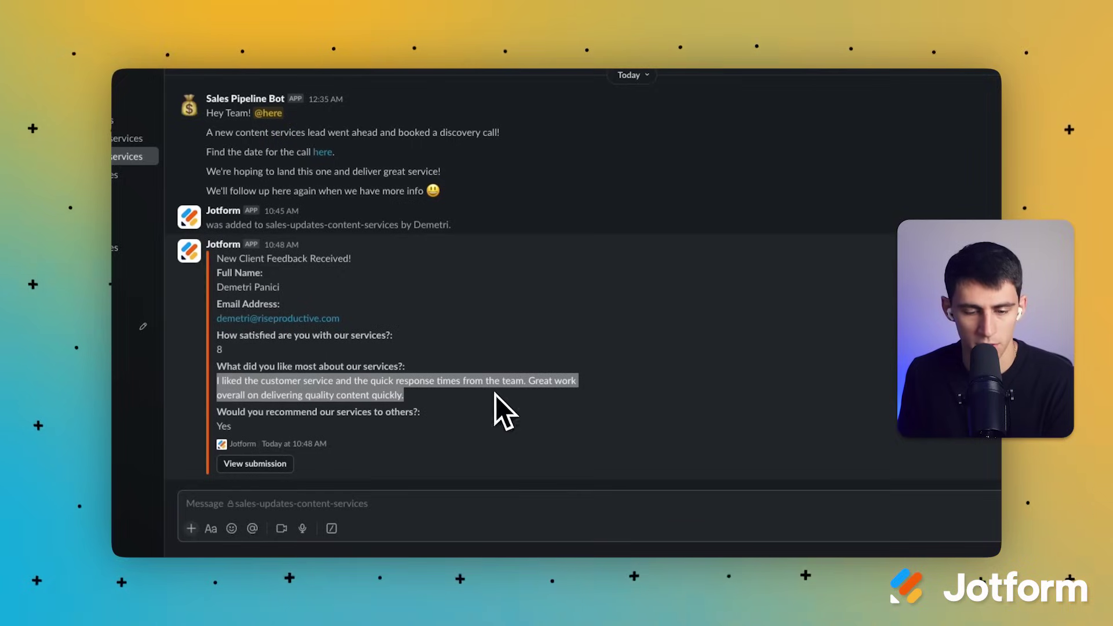
{"action": "left_click", "coordinate": [496, 387]}
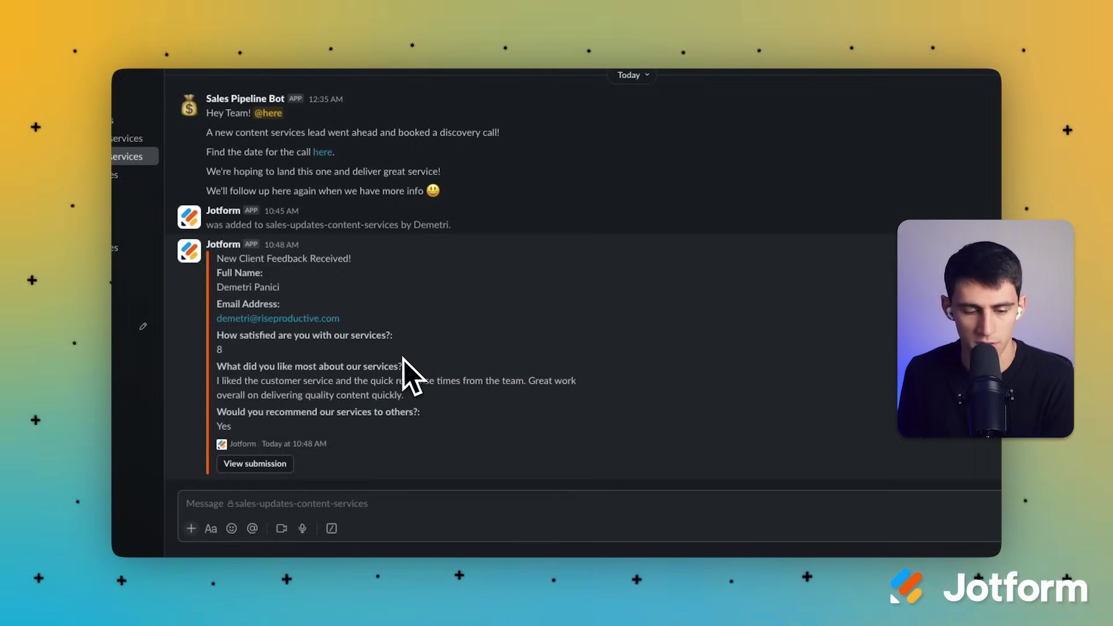
{"action": "left_click", "coordinate": [271, 482]}
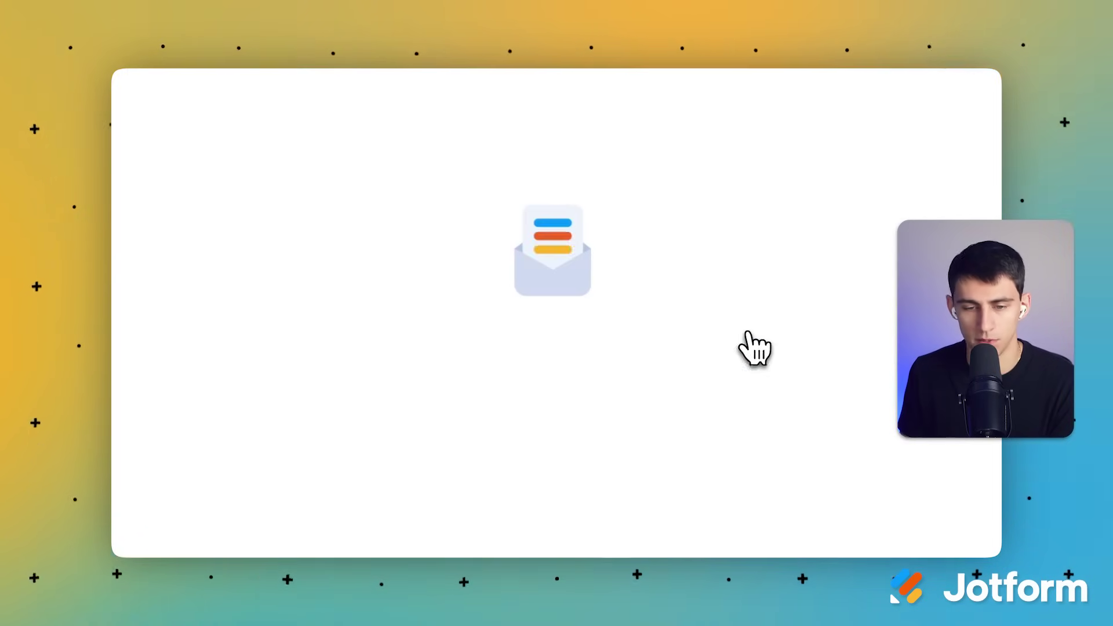